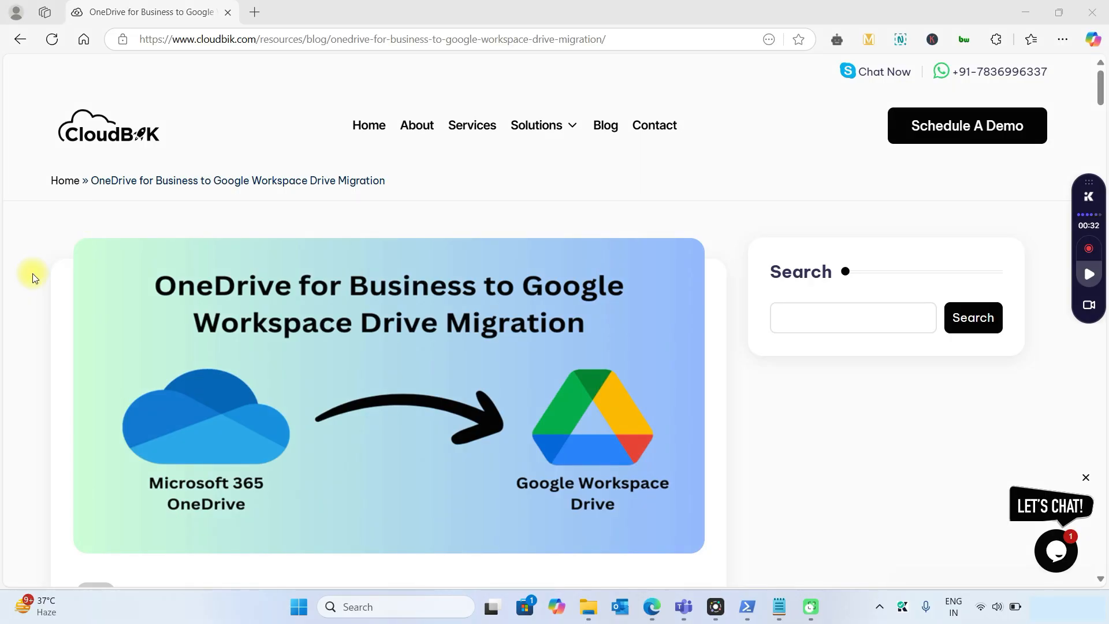
Go to admin.google.com in a new tab and sign in with the administrator account
scroll(33, 273, "down", 1)
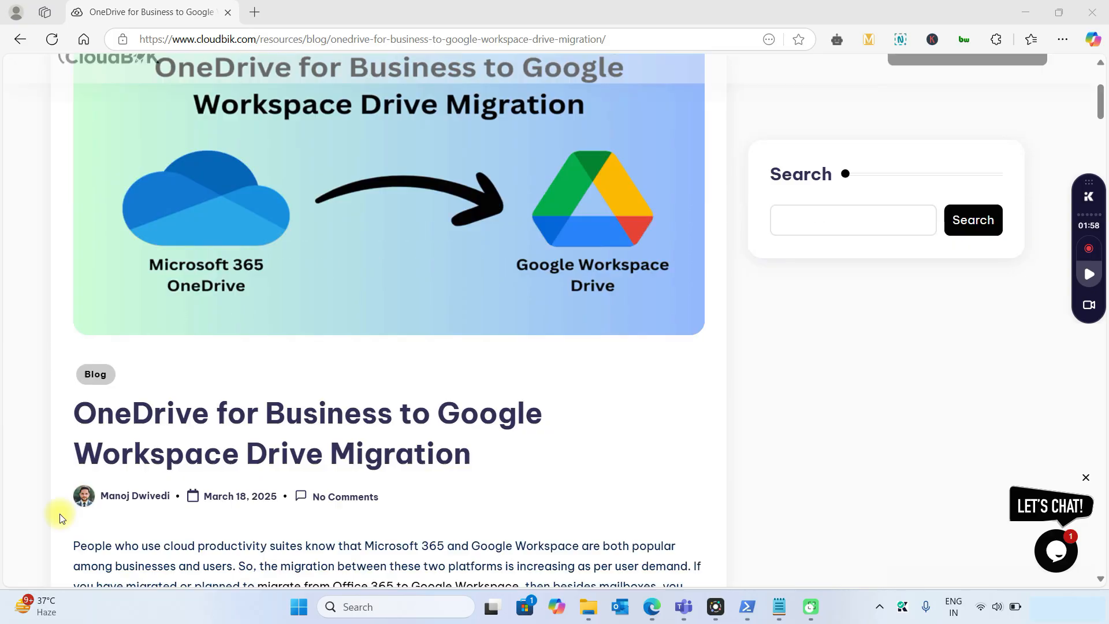
scroll(59, 518, "down", 2)
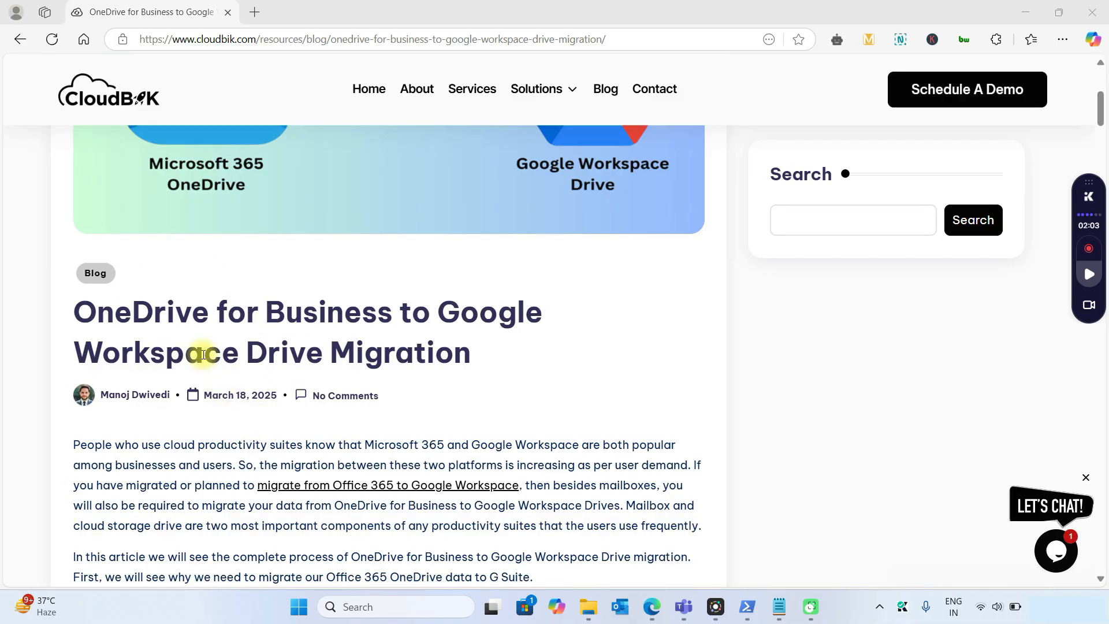
scroll(203, 354, "down", 6)
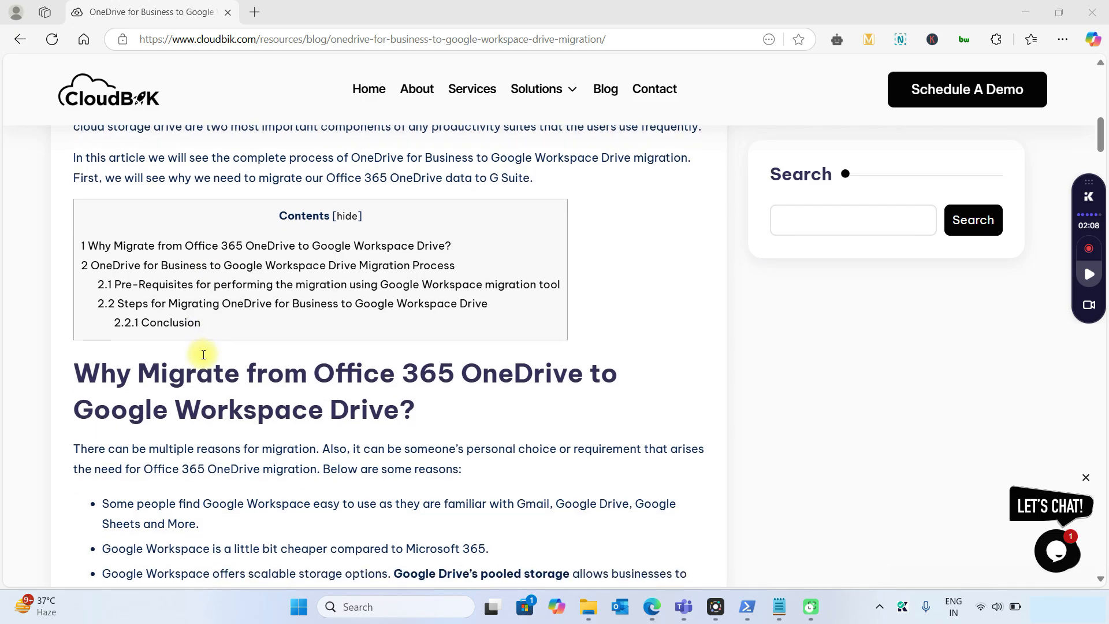
scroll(204, 354, "down", 9)
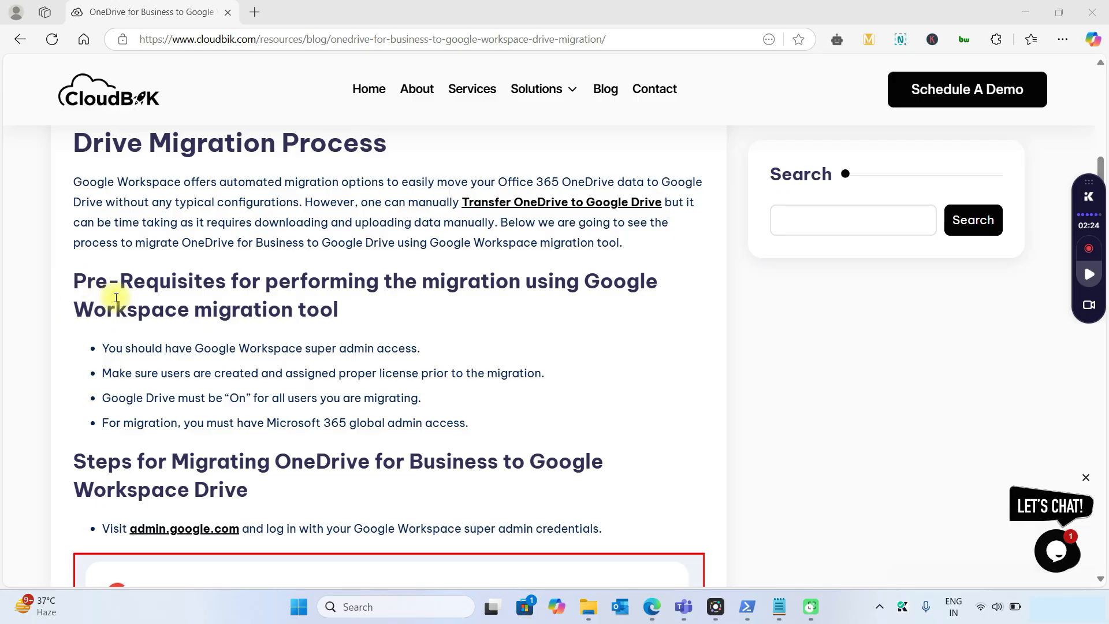
scroll(156, 368, "down", 1)
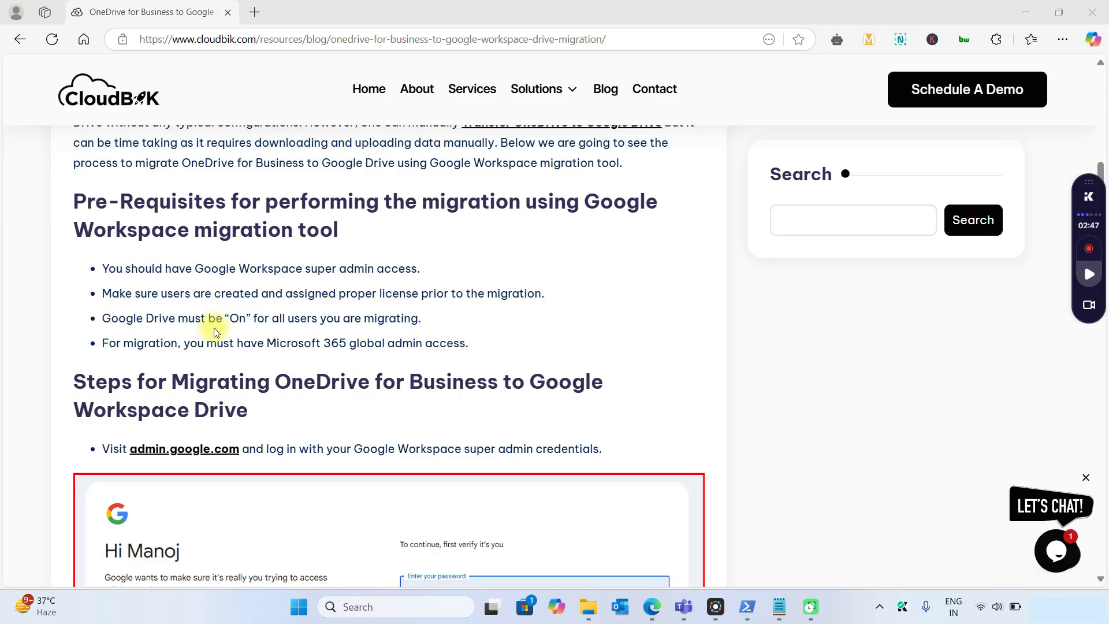
scroll(214, 331, "down", 2)
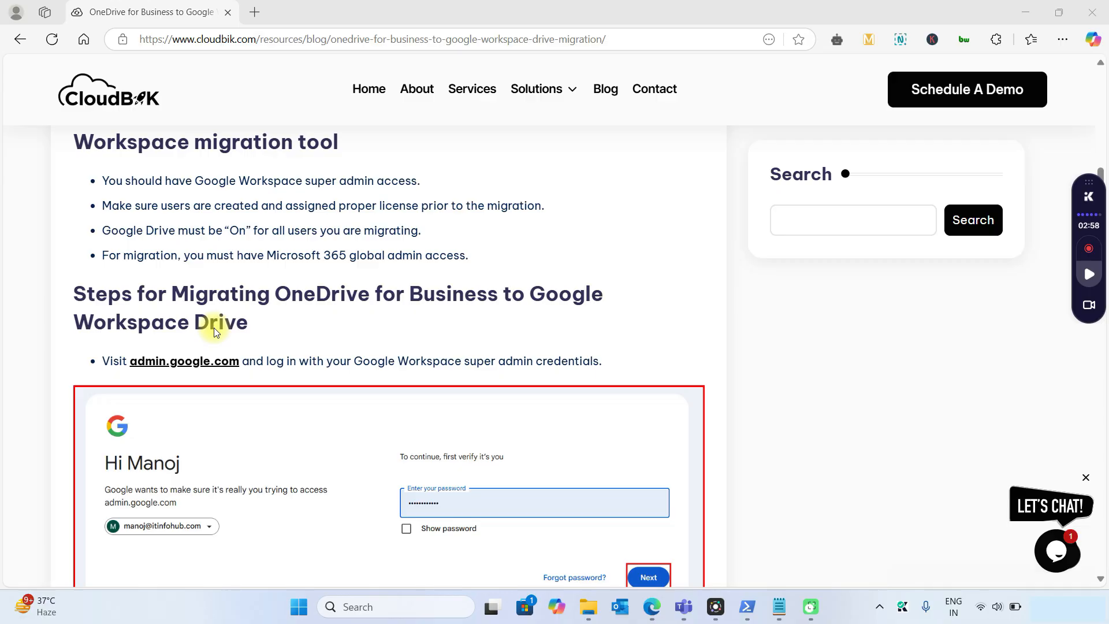
left_click(255, 12)
type("ad")
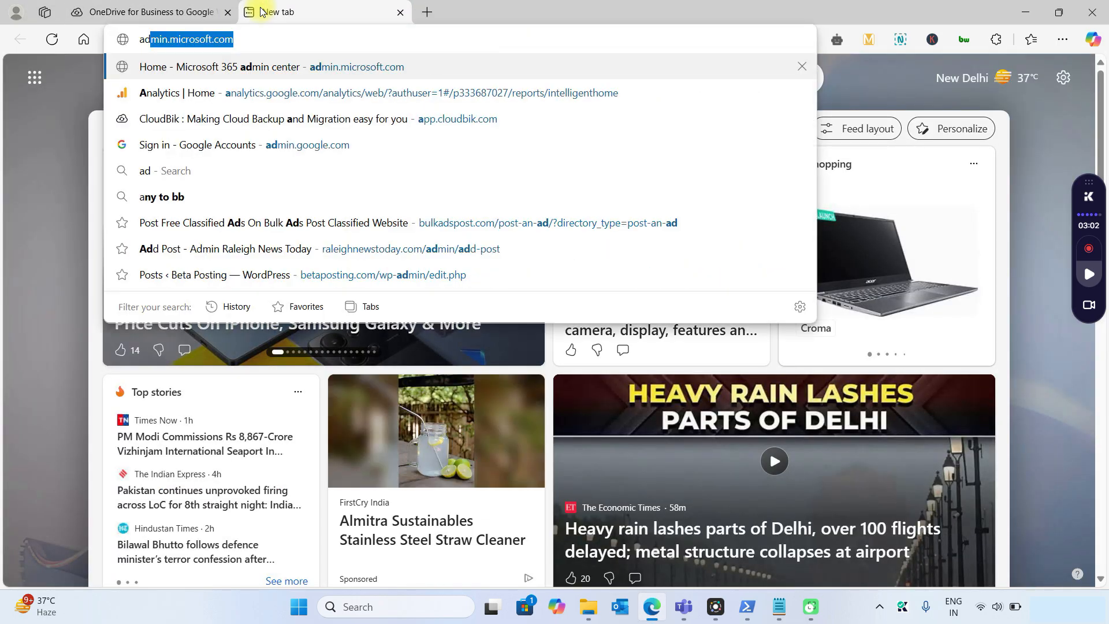
type("min.google")
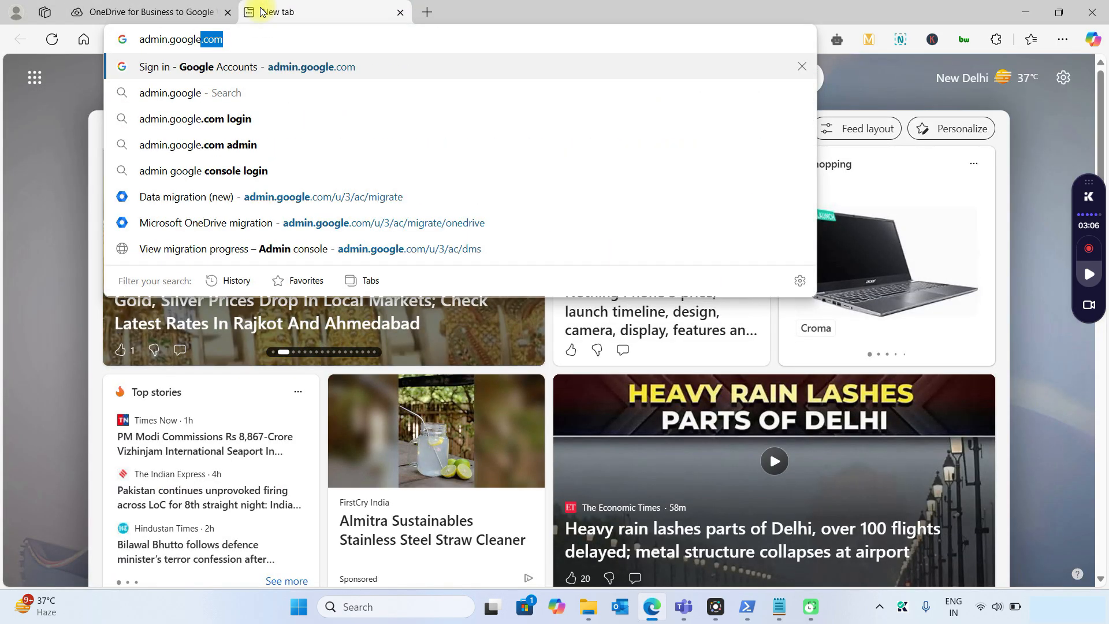
key("Return")
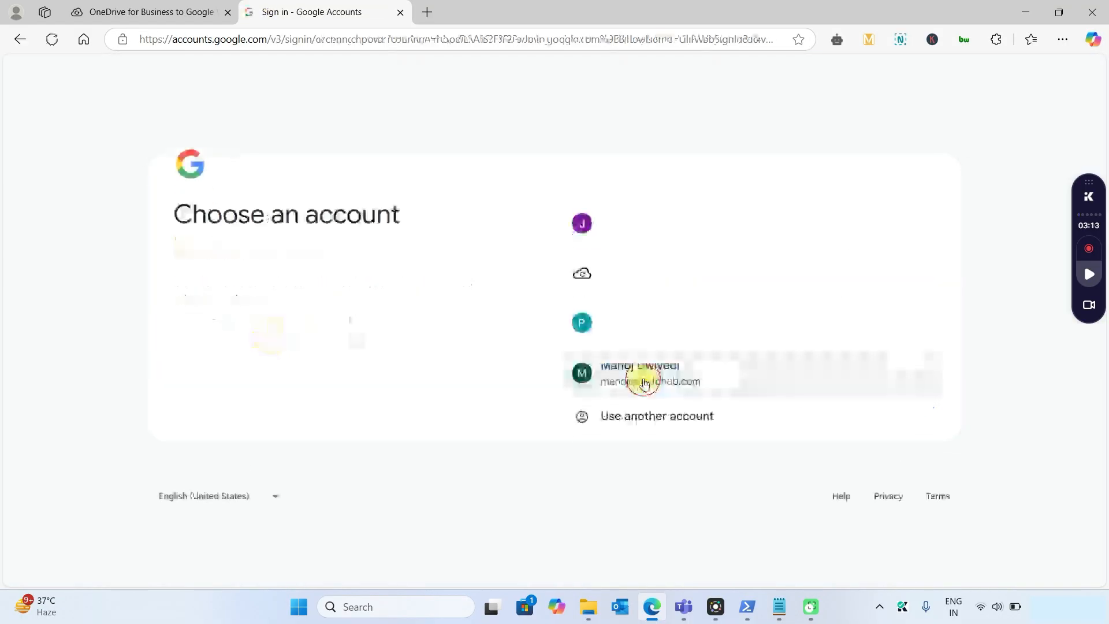
left_click(644, 383)
left_click(903, 402)
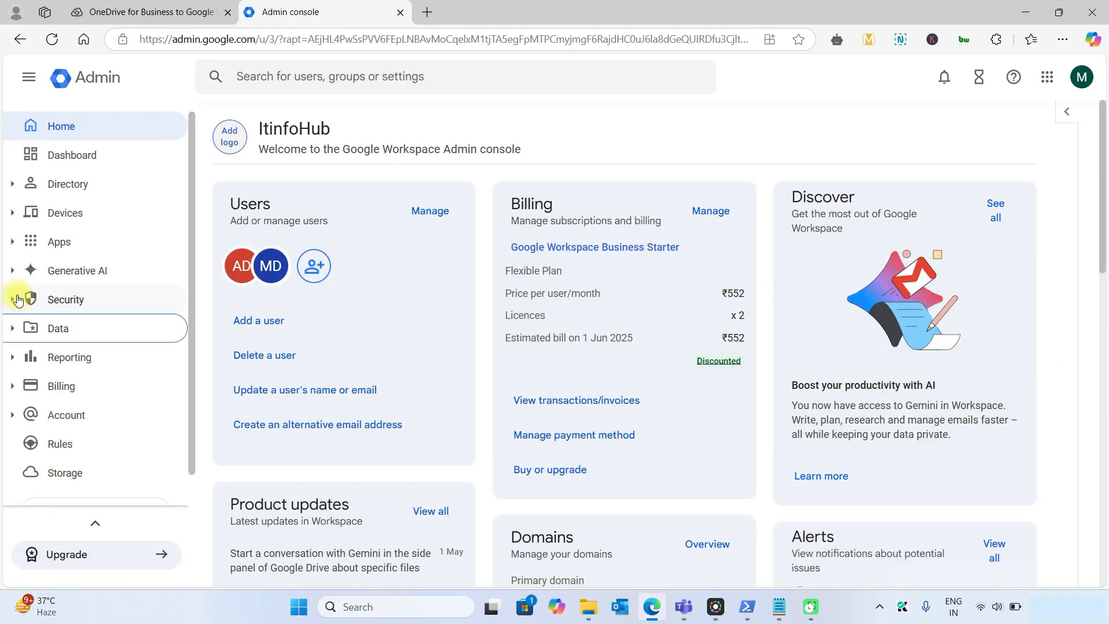
Go to Data > Data import and export > Data migration (new)
left_click(12, 327)
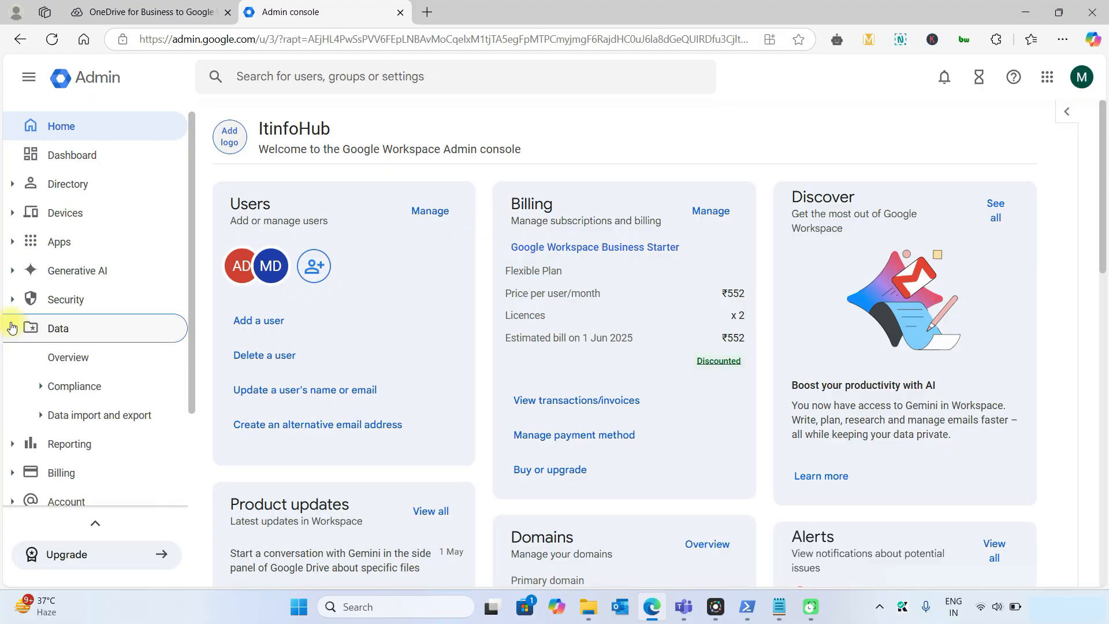
left_click(41, 416)
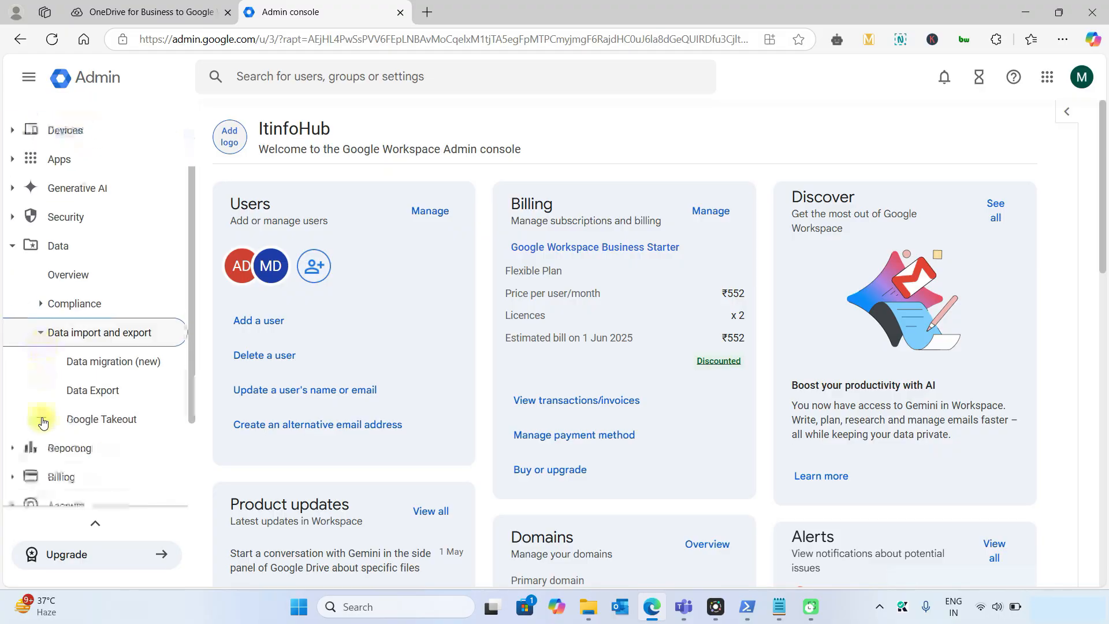
left_click(114, 339)
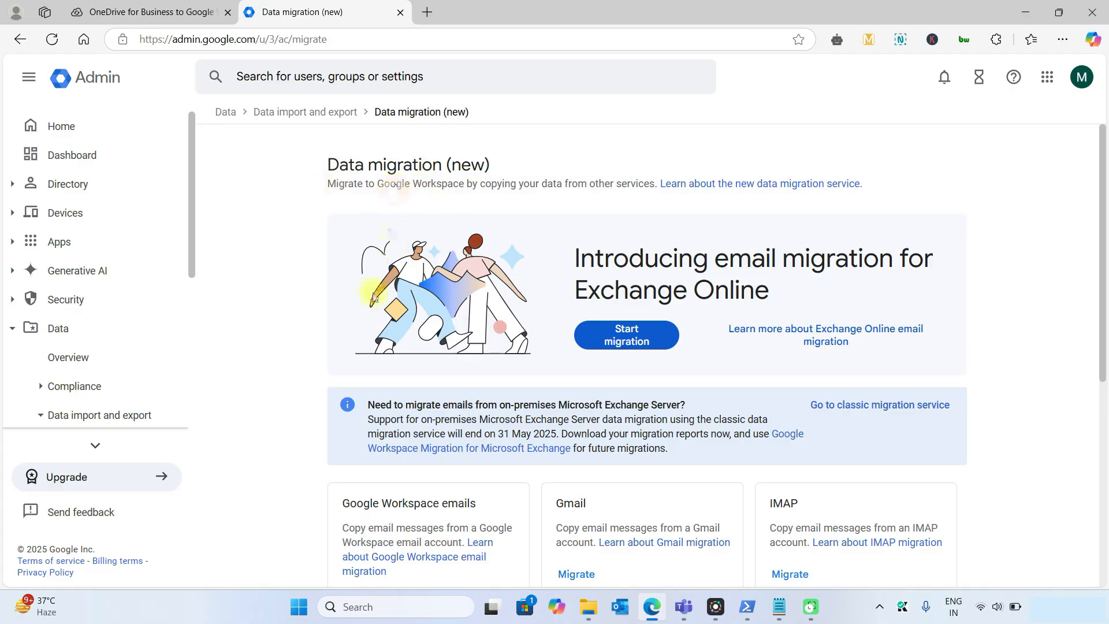
Choose Migrate on the Microsoft OneDrive card to reach its five-step setup page
scroll(362, 355, "down", 6)
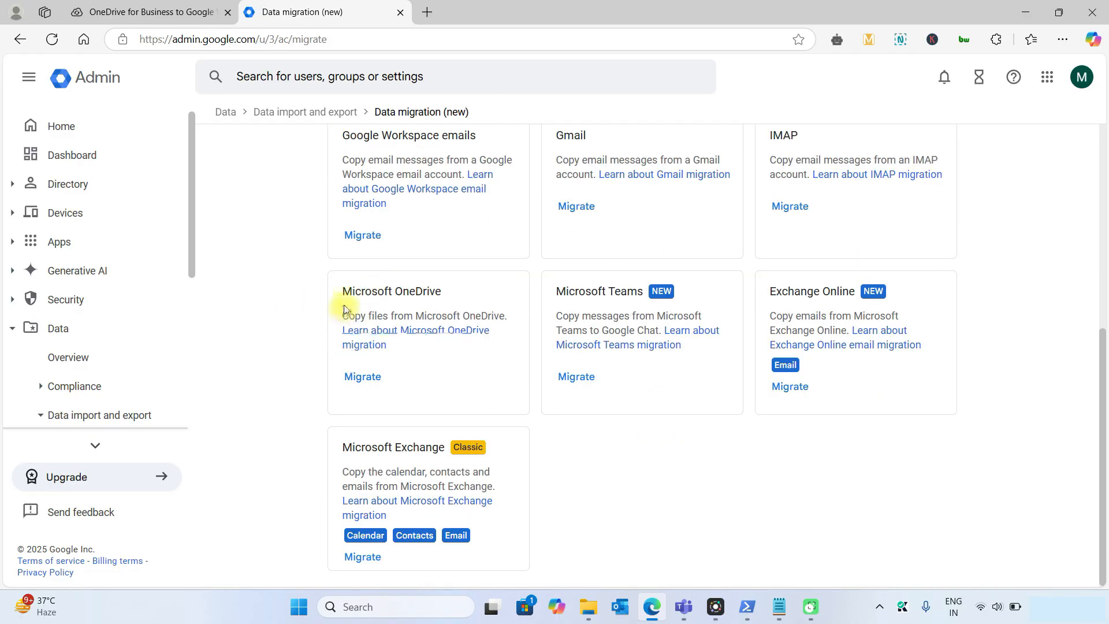
left_click(365, 377)
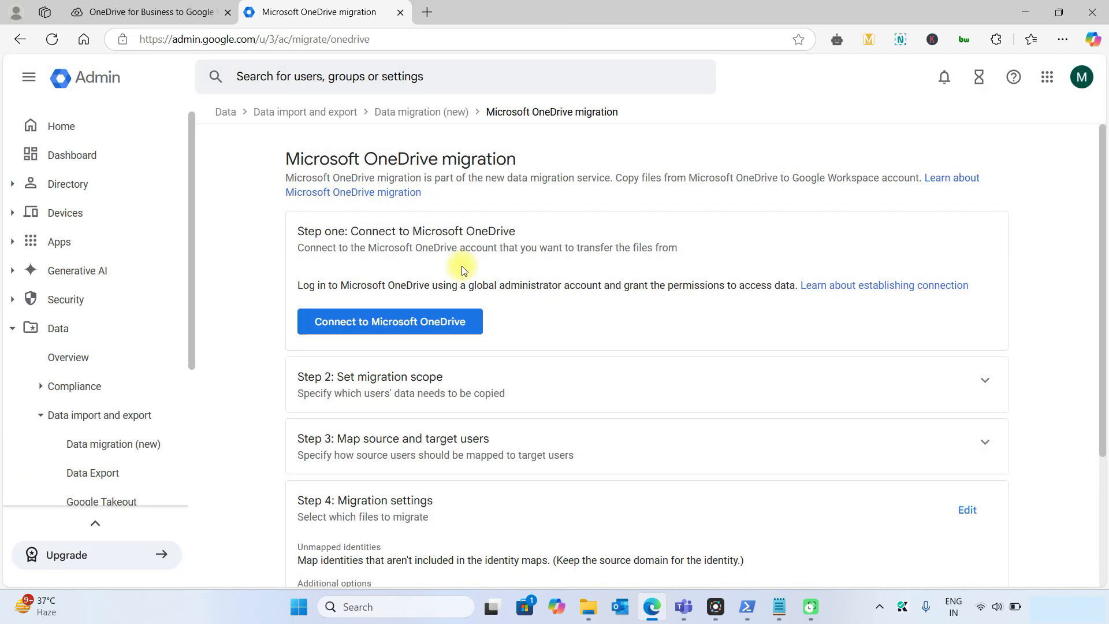
scroll(462, 266, "down", 3)
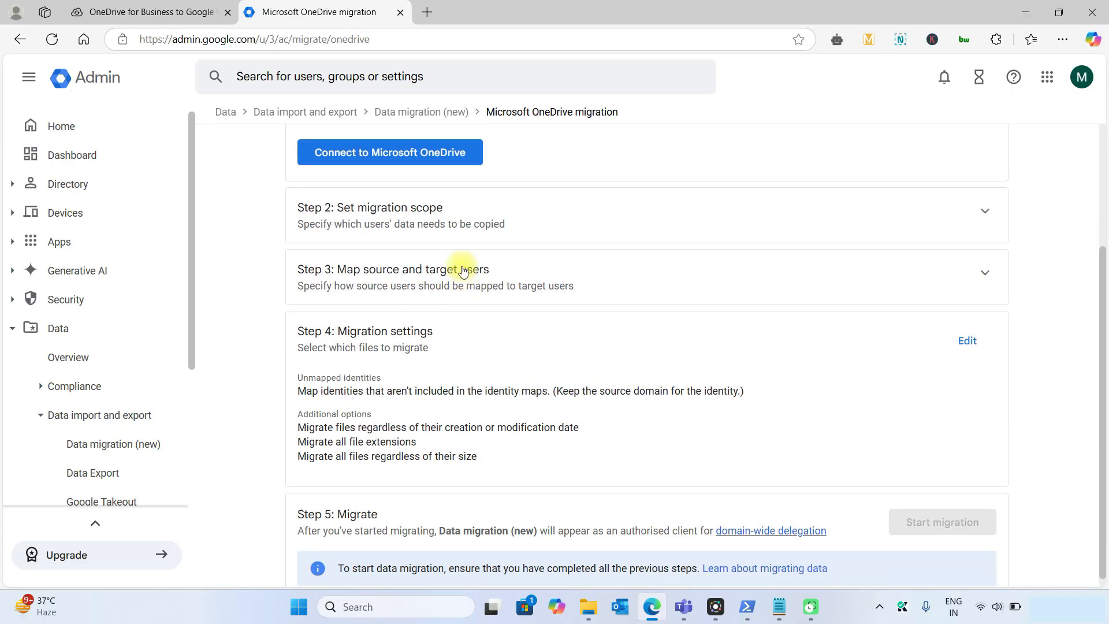
scroll(463, 269, "up", 3)
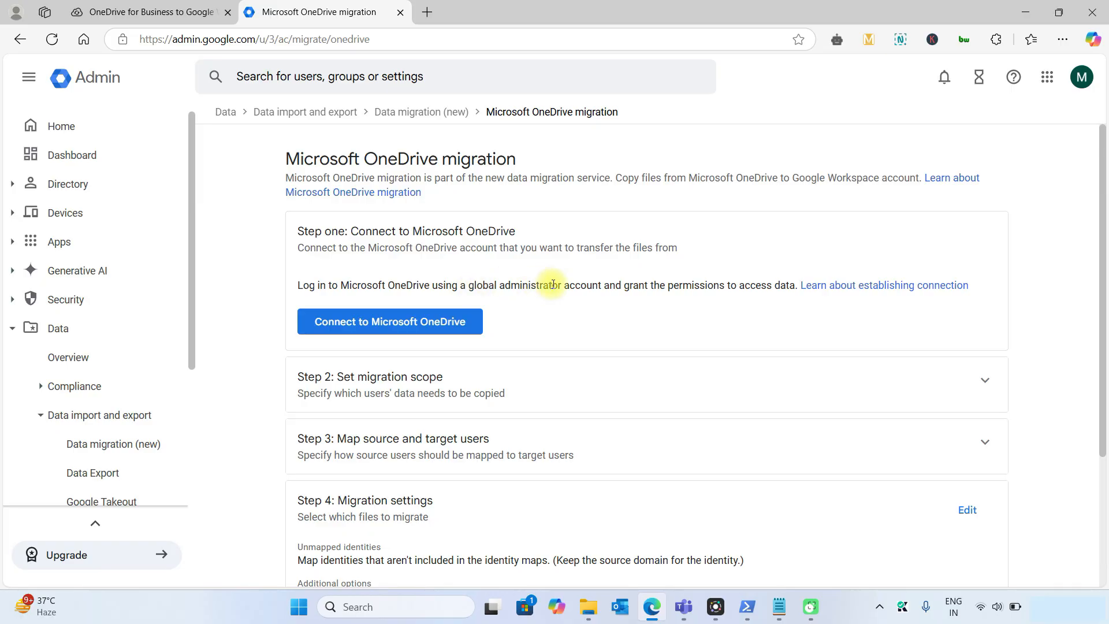
Connect Step 1 to Microsoft OneDrive with the Microsoft 365 admin account and accept the permissions
left_click(367, 323)
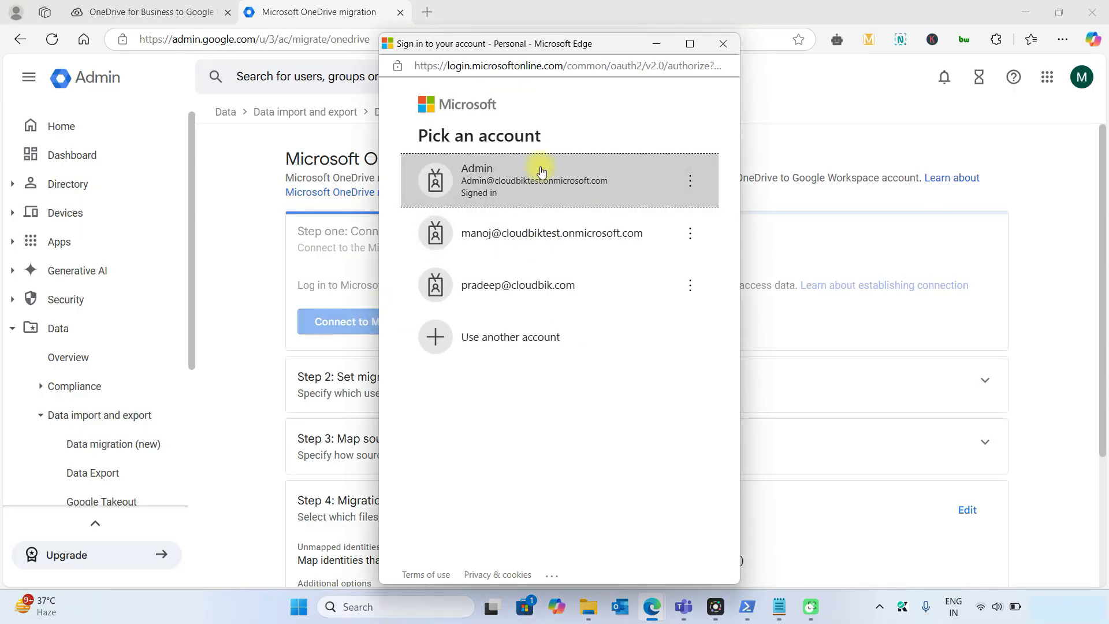
left_click(524, 184)
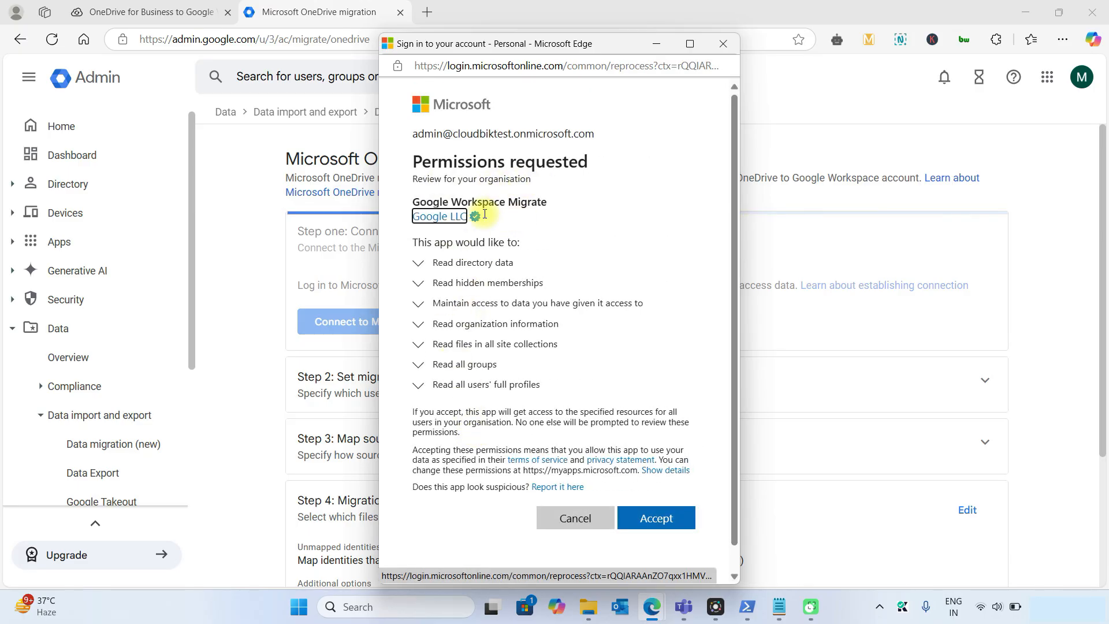
left_click(668, 526)
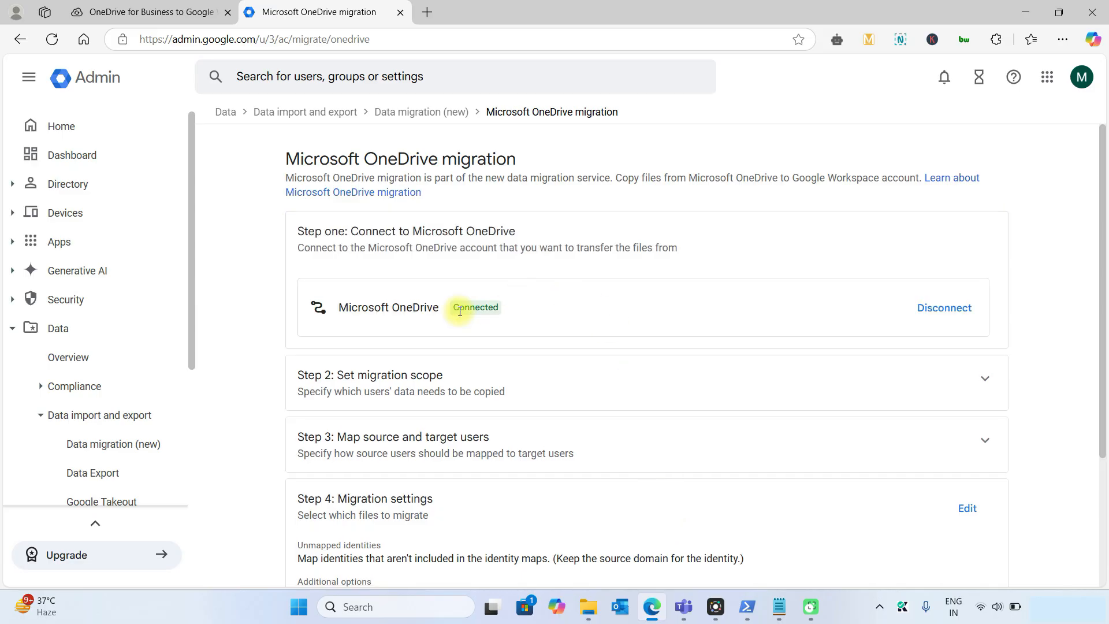
Download Step 2's sample scope CSV, migration_maps_sample (4).csv, and open it in Excel
scroll(459, 311, "down", 2)
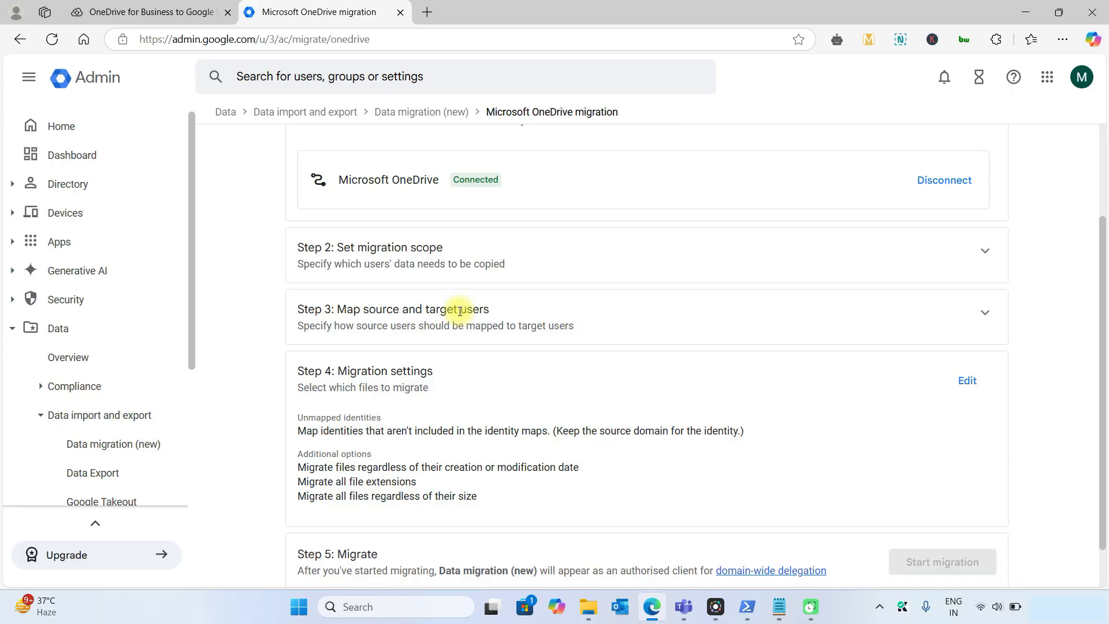
left_click(407, 251)
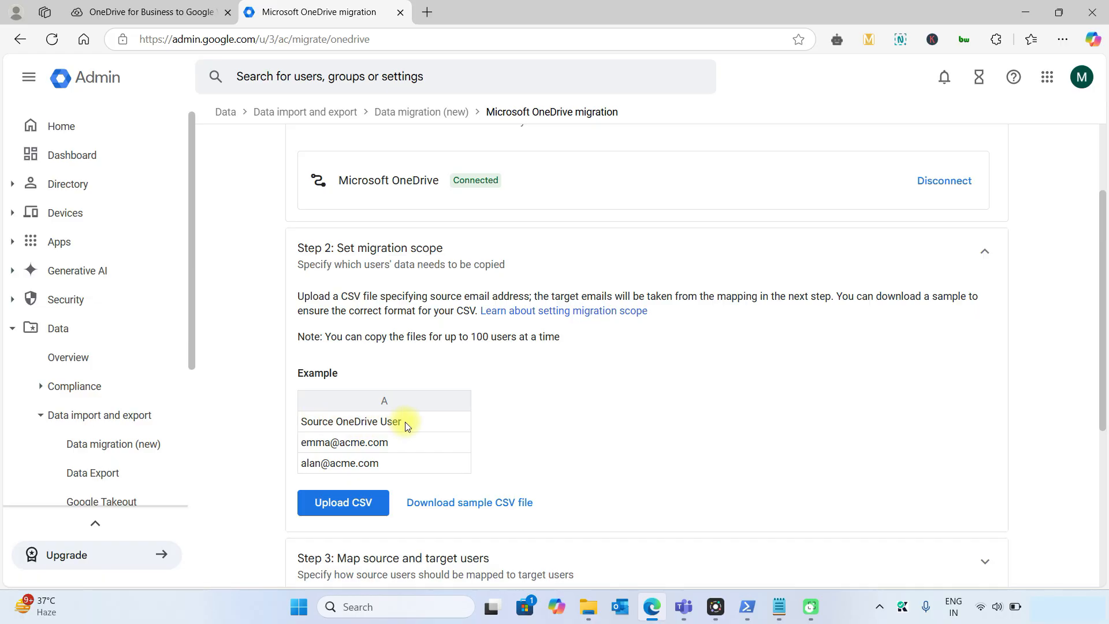
left_click(467, 504)
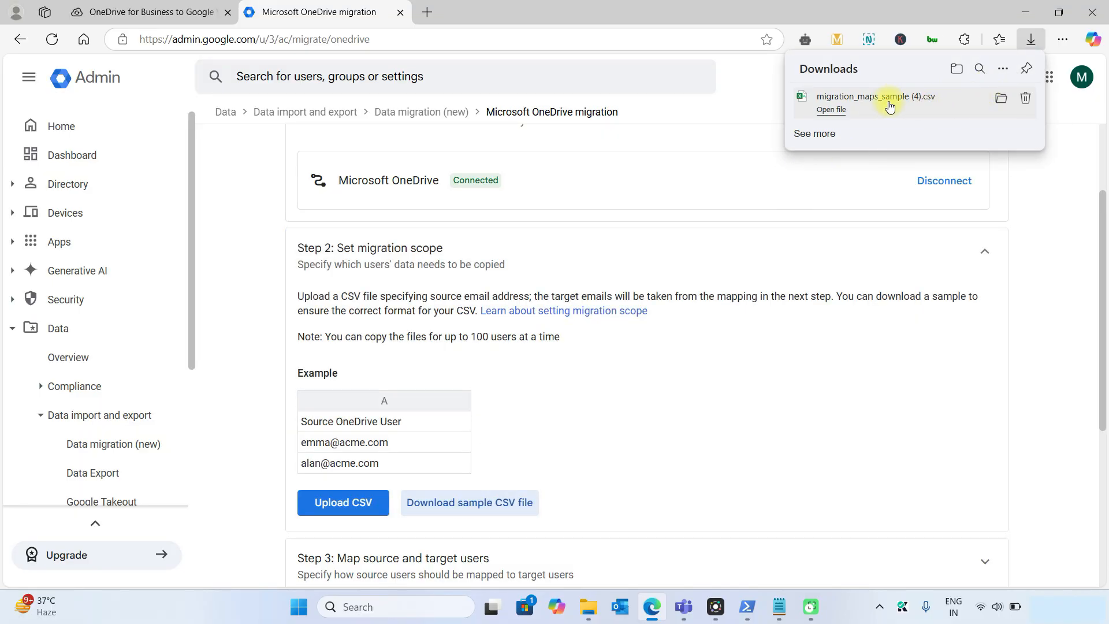
left_click(889, 103)
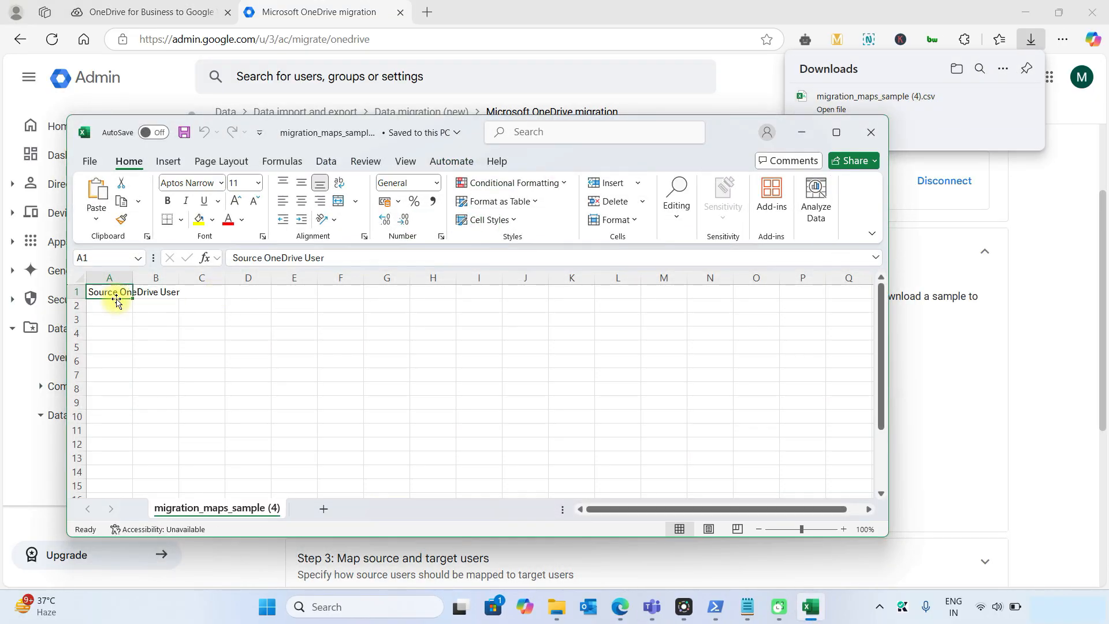
Autofit column A and enter the two source users' email addresses in A2 and A3
double_click(132, 278)
left_click(133, 308)
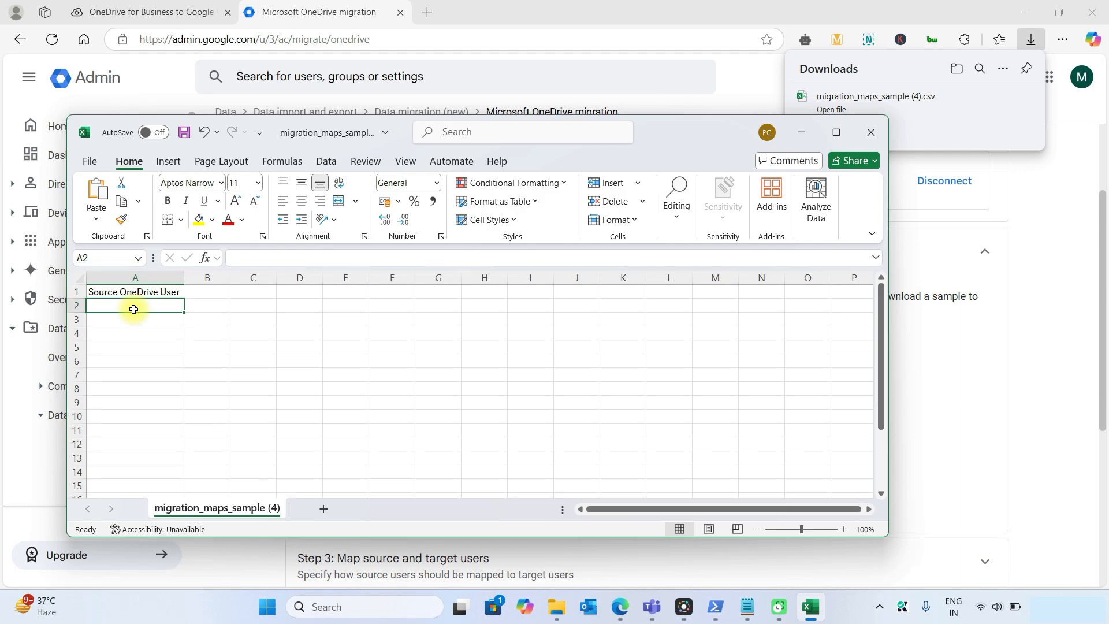
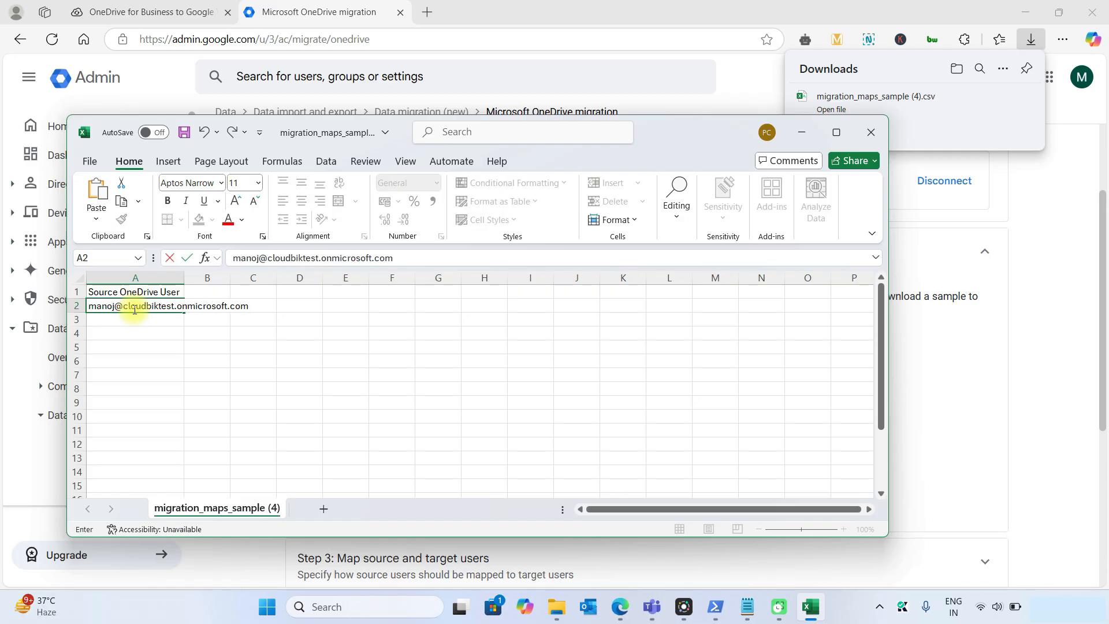
key("Return")
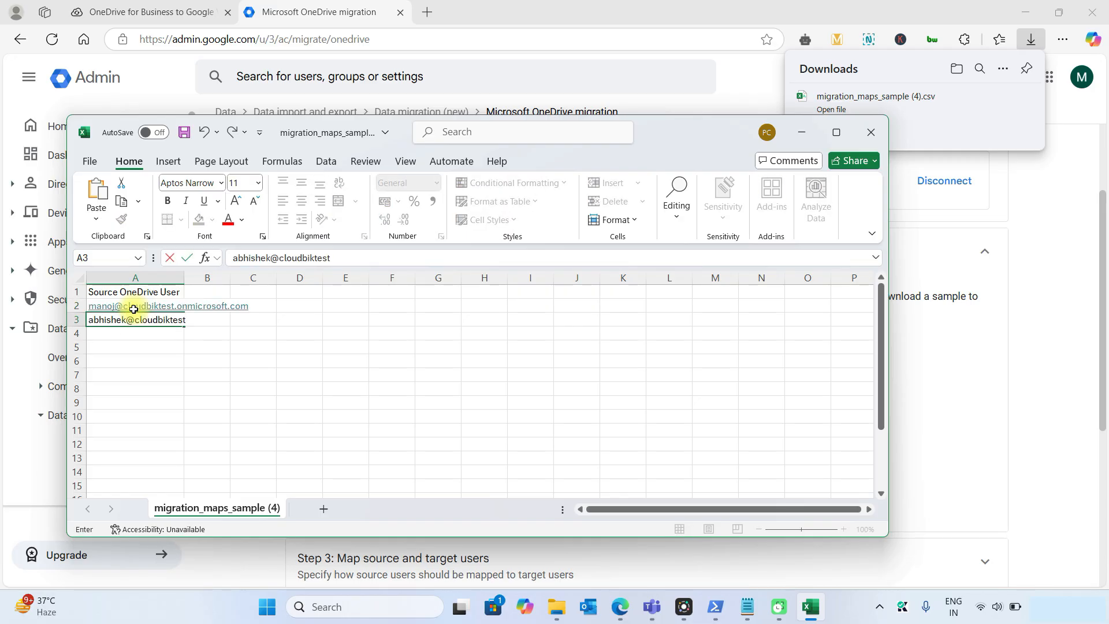
key("Return")
key("Return")
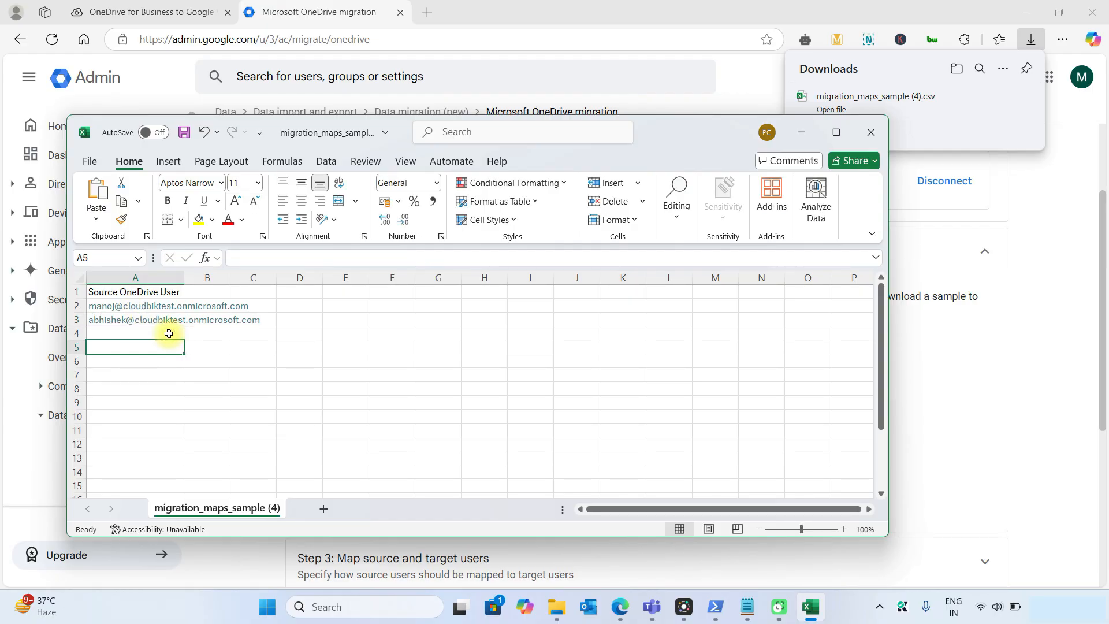
Save and close the scope CSV, then upload migration_maps_sample (4) from Downloads in Step 2
key("ctrl+s")
left_click(881, 138)
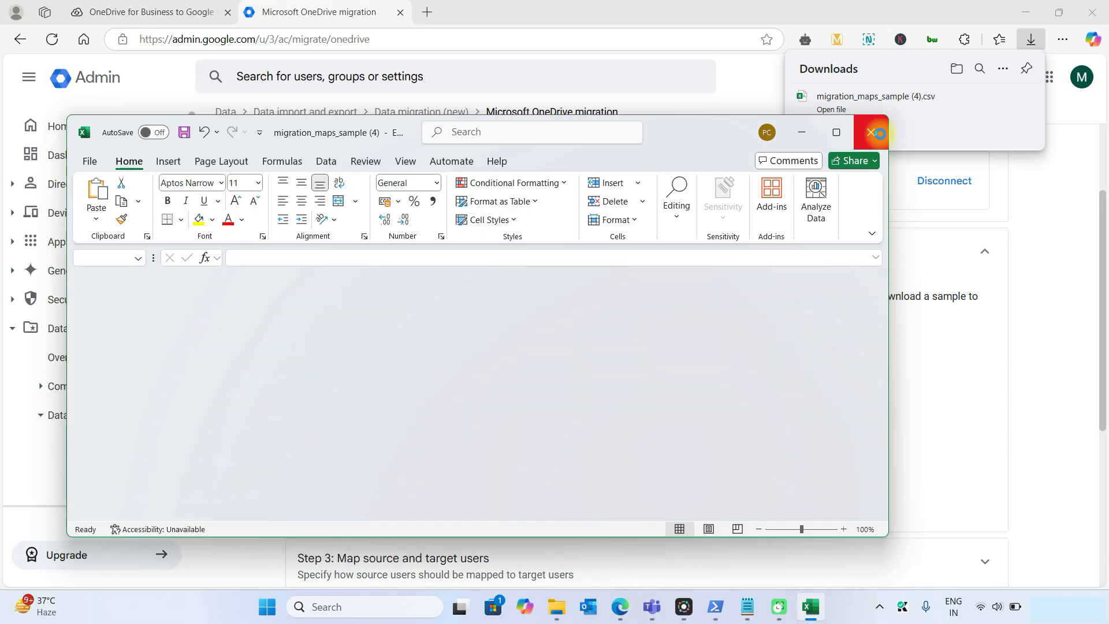
left_click(354, 511)
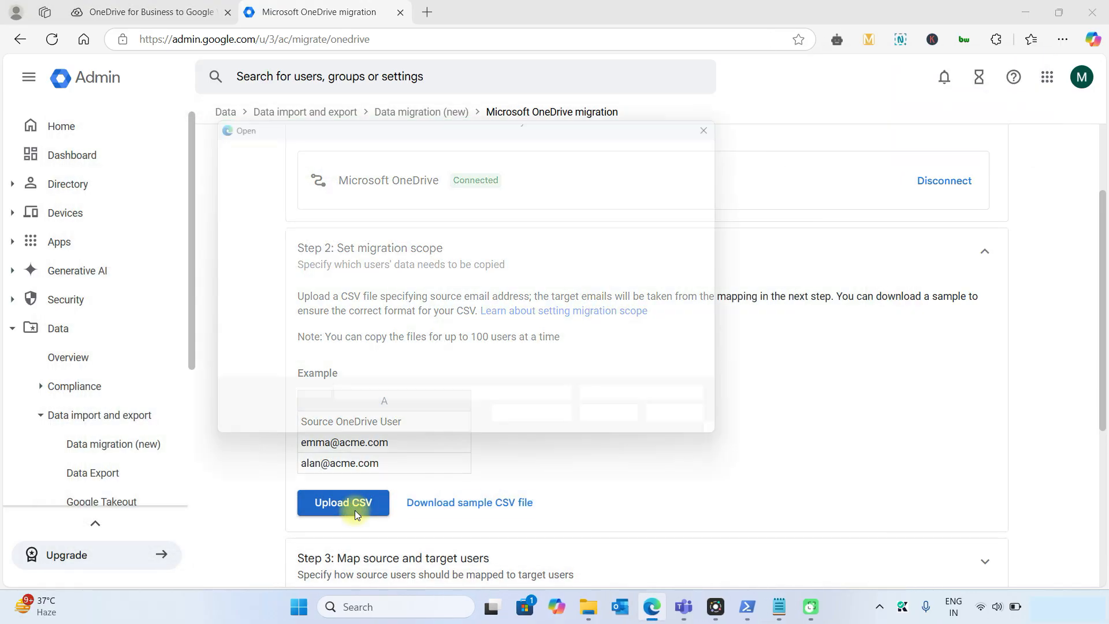
scroll(259, 258, "up", 5)
left_click(259, 248)
double_click(361, 242)
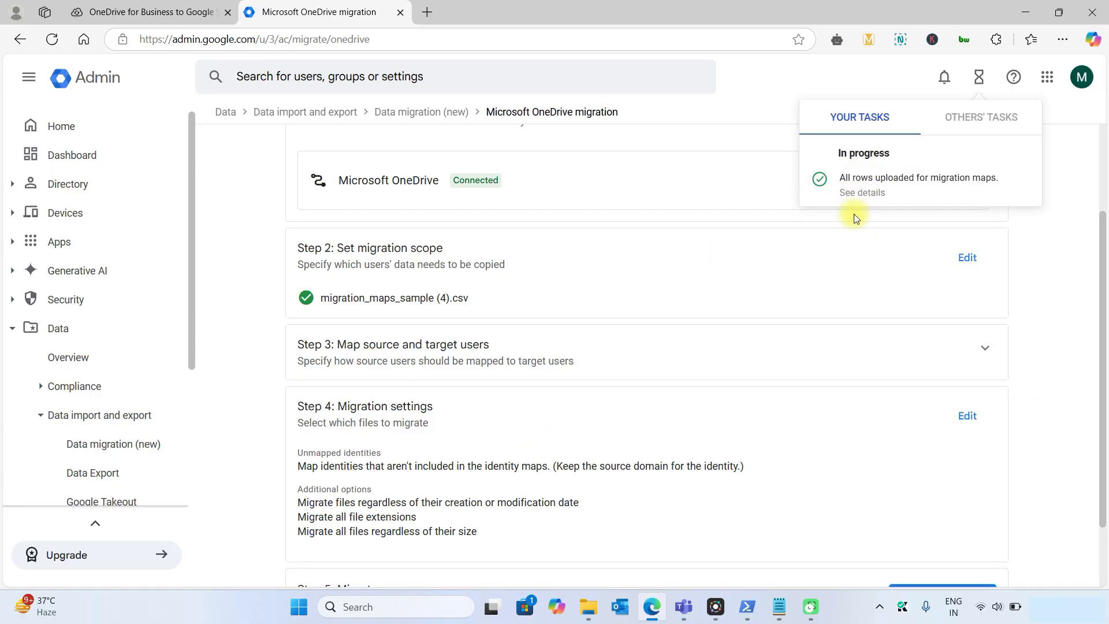
left_click(493, 318)
scroll(493, 318, "down", 2)
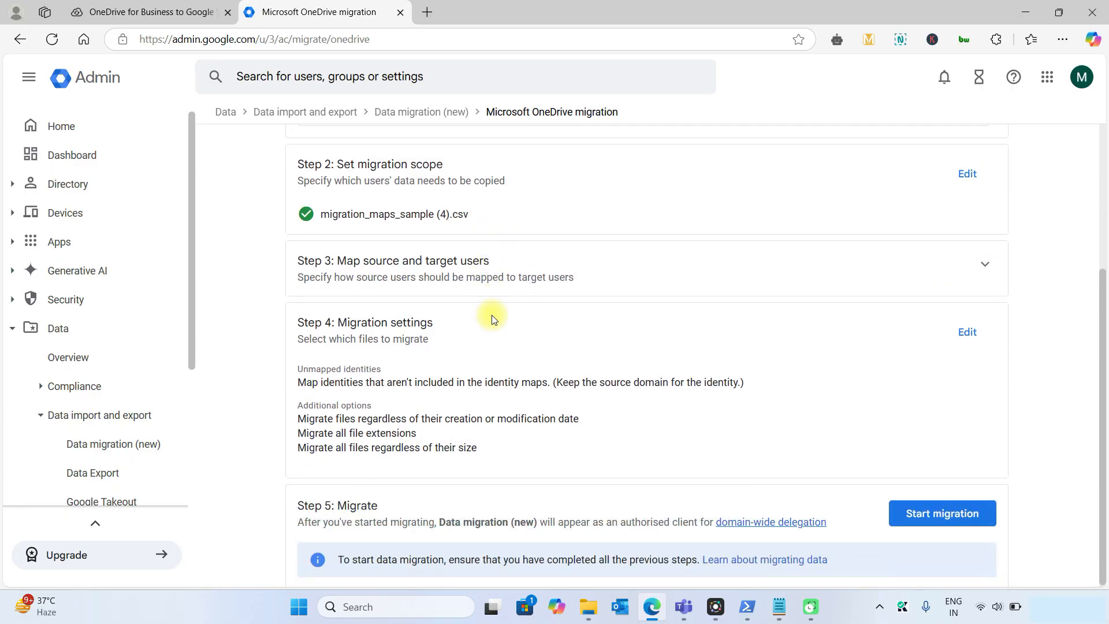
Download Step 3's sample identity map CSV, open it in Excel and widen columns A and B
left_click(436, 263)
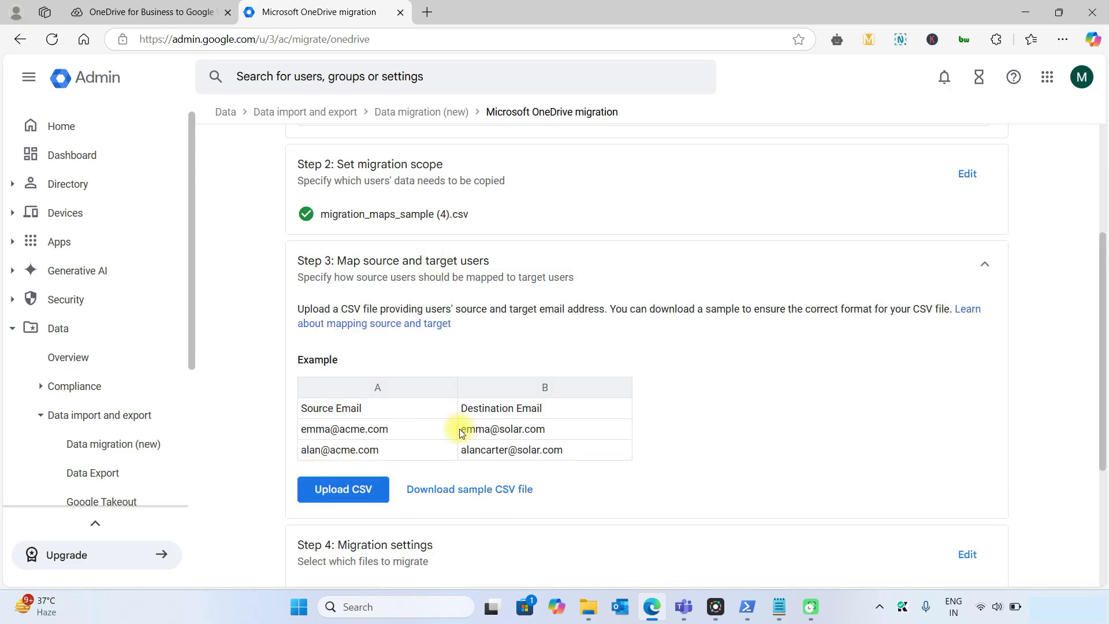
left_click(487, 492)
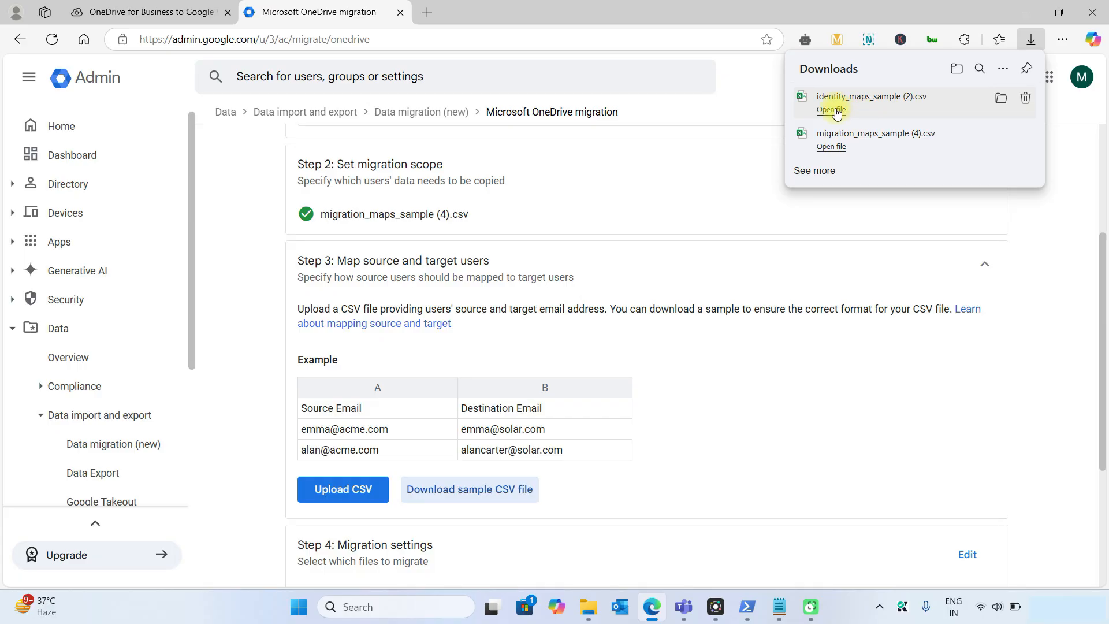
left_click(836, 112)
double_click(146, 278)
double_click(194, 278)
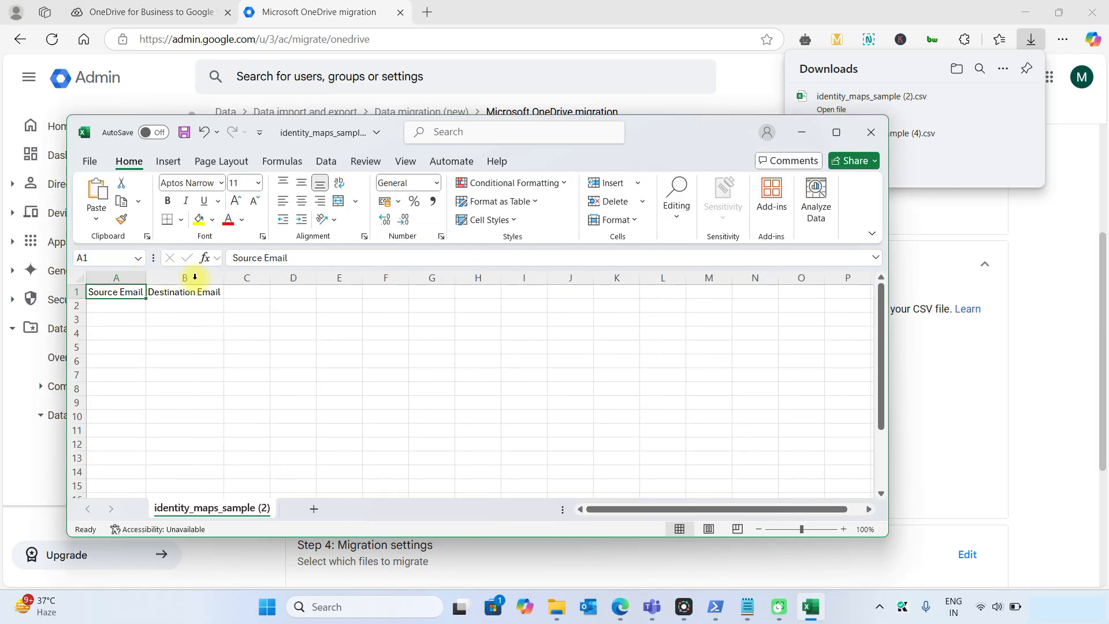
Enter the two source users' email addresses in A2 and A3 under Source Email
left_click(131, 306)
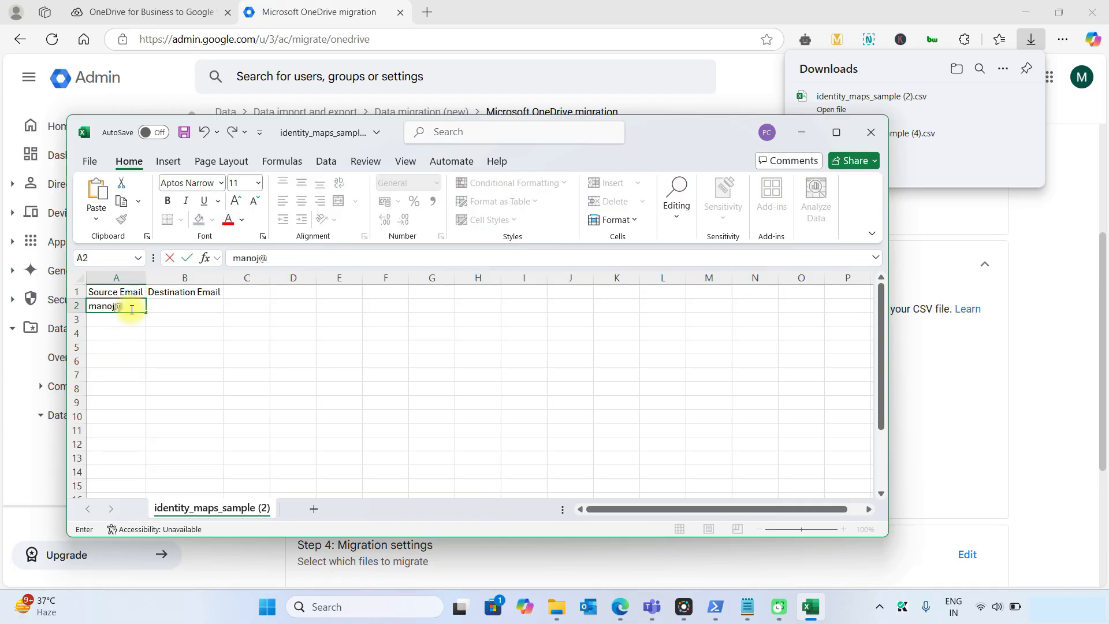
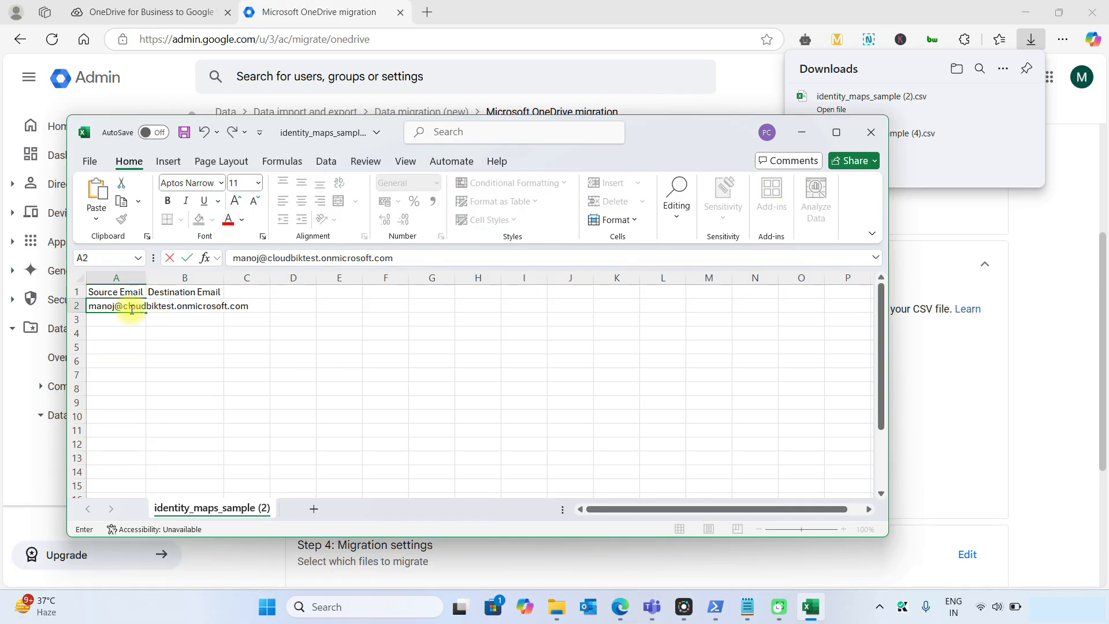
key("Return")
key("Up")
key("ctrl+c")
left_click(137, 319)
key("ctrl+v")
left_click(259, 258)
key("BackSpace")
key("BackSpace")
key("BackSpace")
key("BackSpace")
key("BackSpace")
key("Tab")
double_click(146, 281)
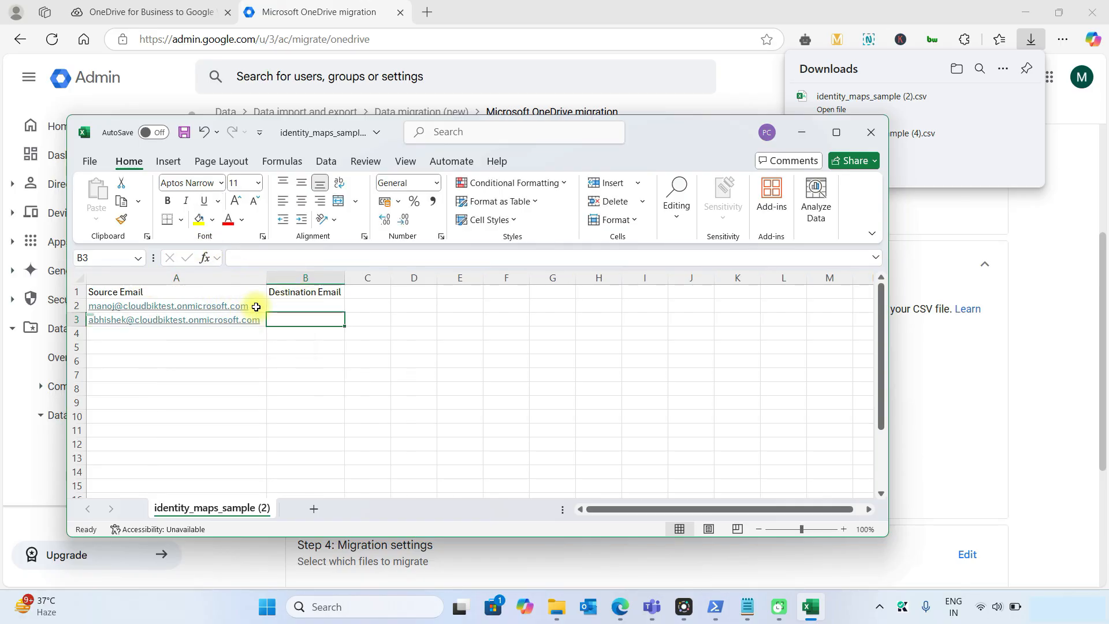
Enter the matching destination email addresses in B2 and B3, then save and close the workbook
left_click(303, 302)
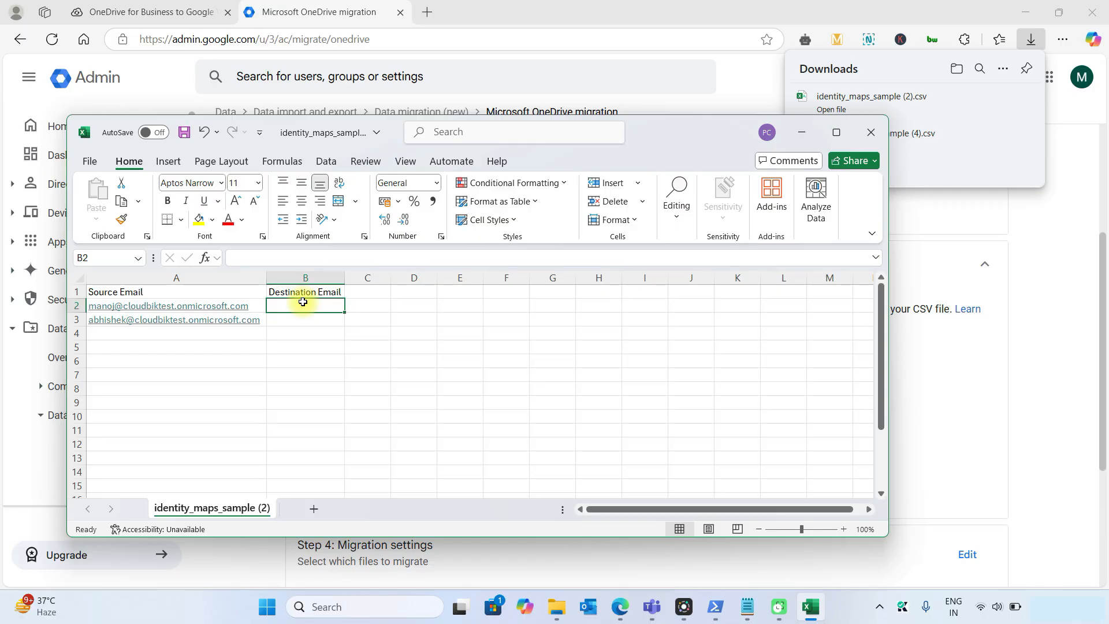
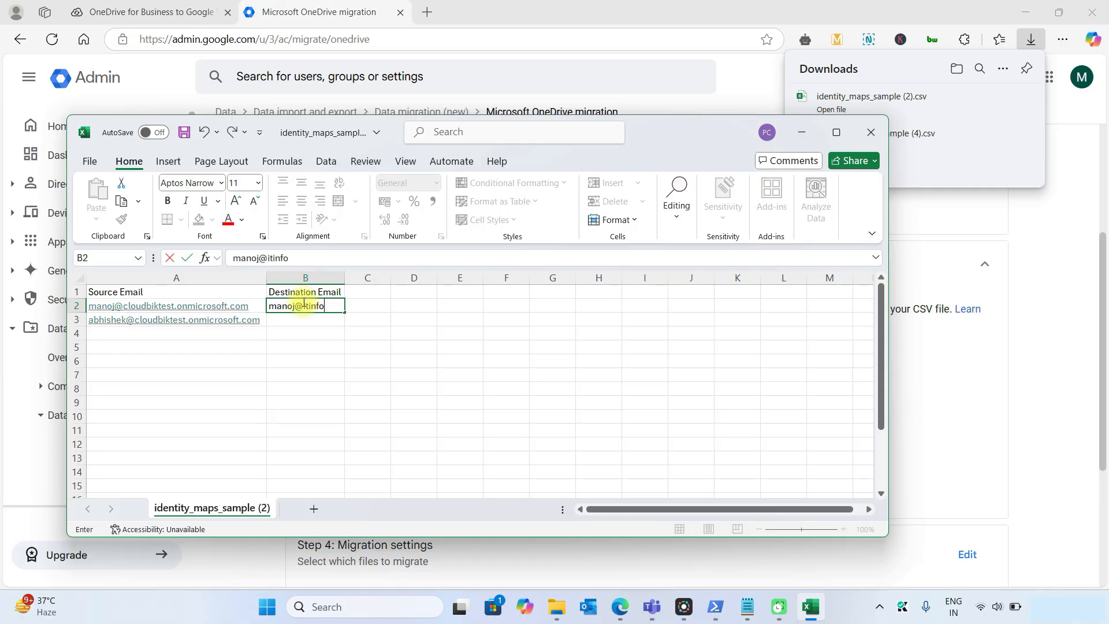
key("Return")
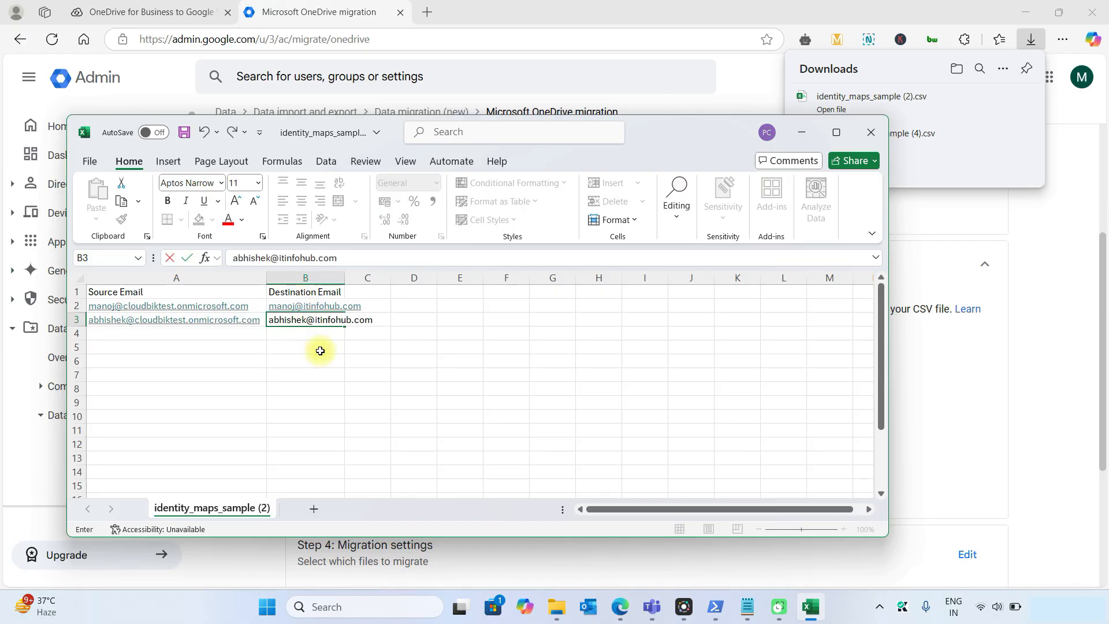
left_click(320, 351)
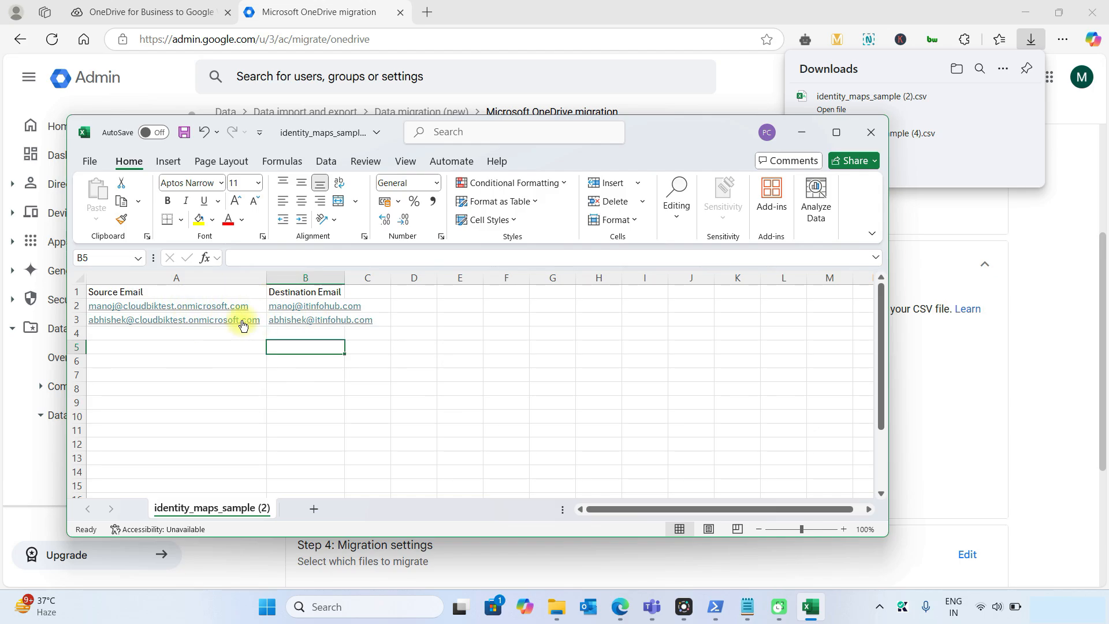
left_click(209, 343)
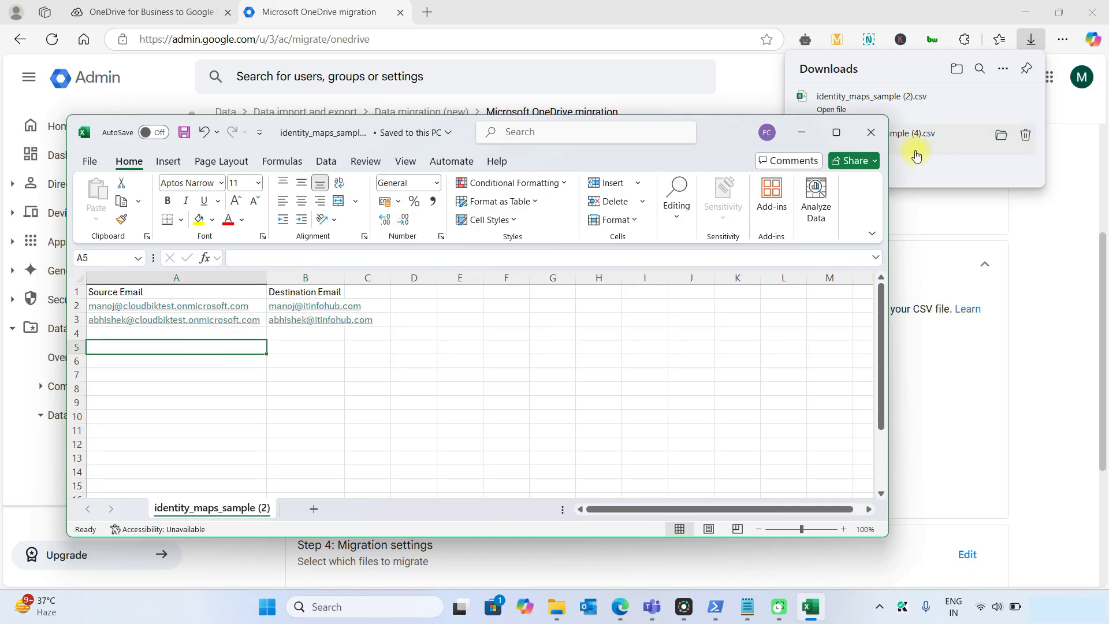
left_click(881, 133)
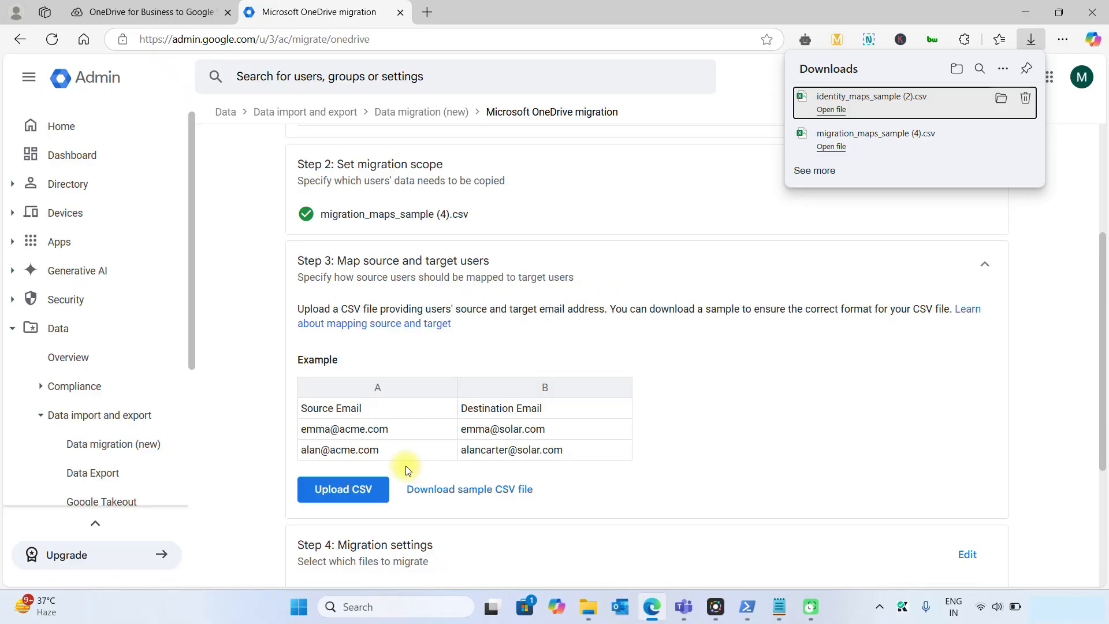
Upload identity_maps_sample (2).csv from Downloads as Step 3's user mapping
left_click(342, 496)
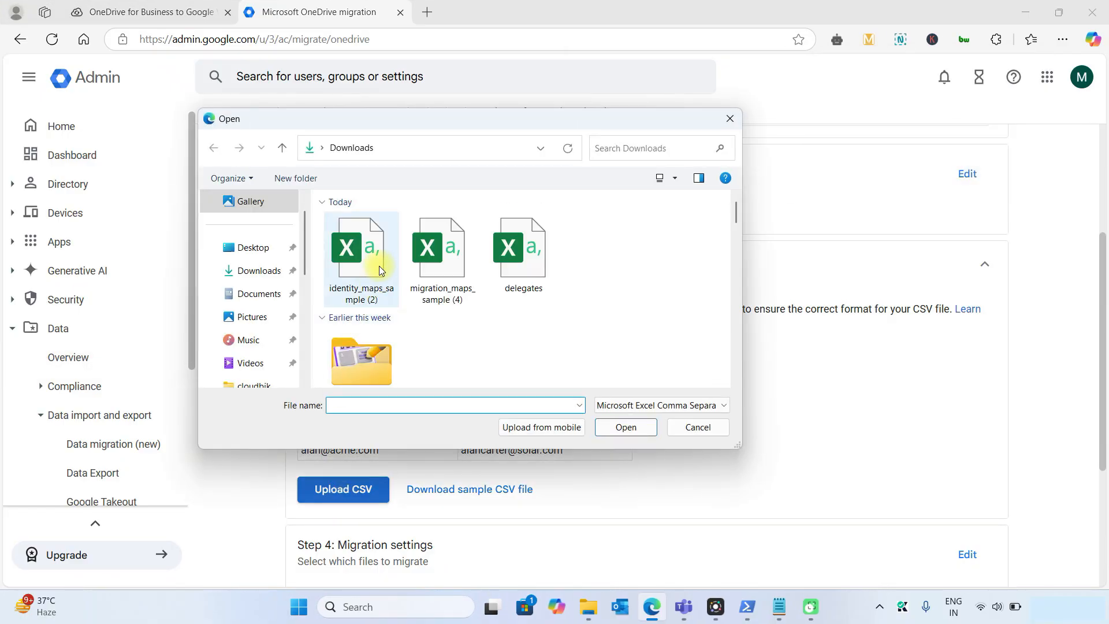
double_click(376, 267)
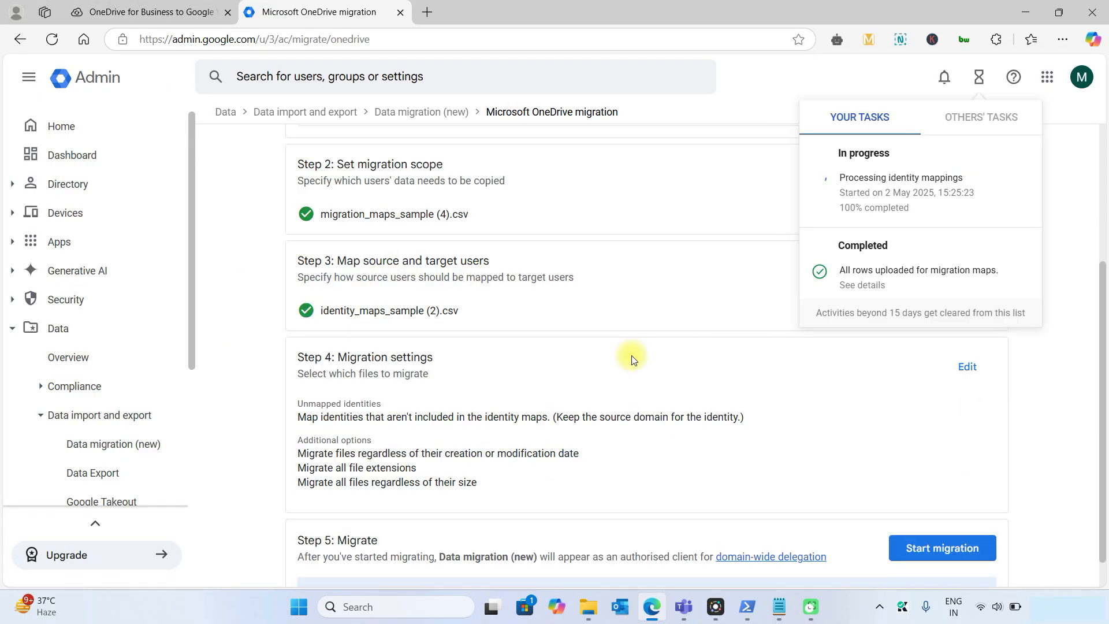
scroll(693, 346, "down", 1)
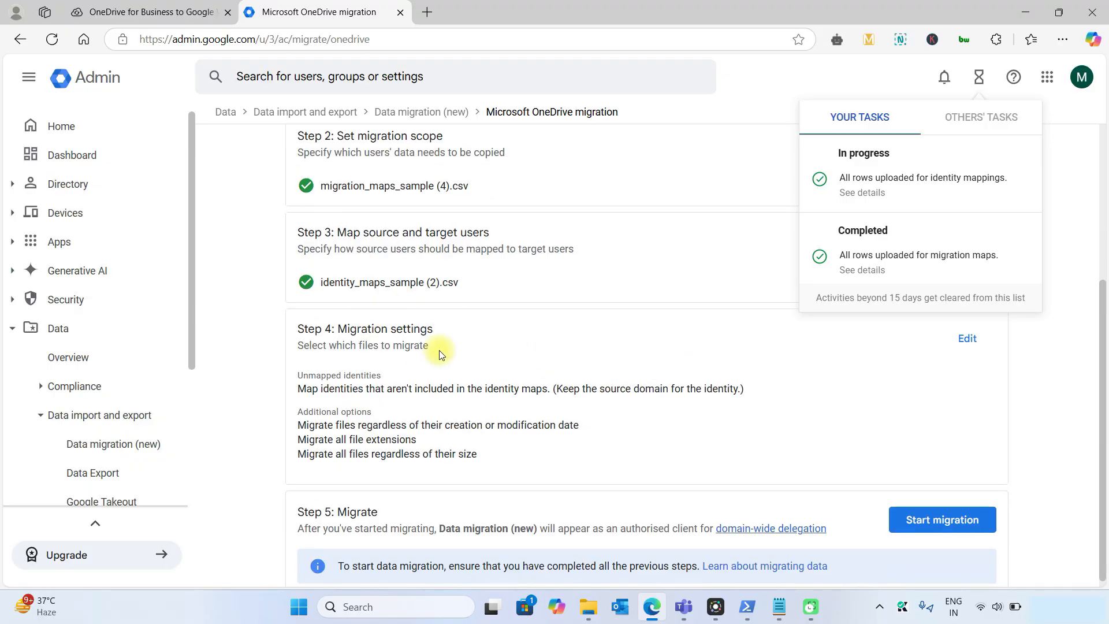
left_click(969, 338)
Keep Step 4's default migrate-all-files settings and start the OneDrive migration
scroll(640, 296, "down", 3)
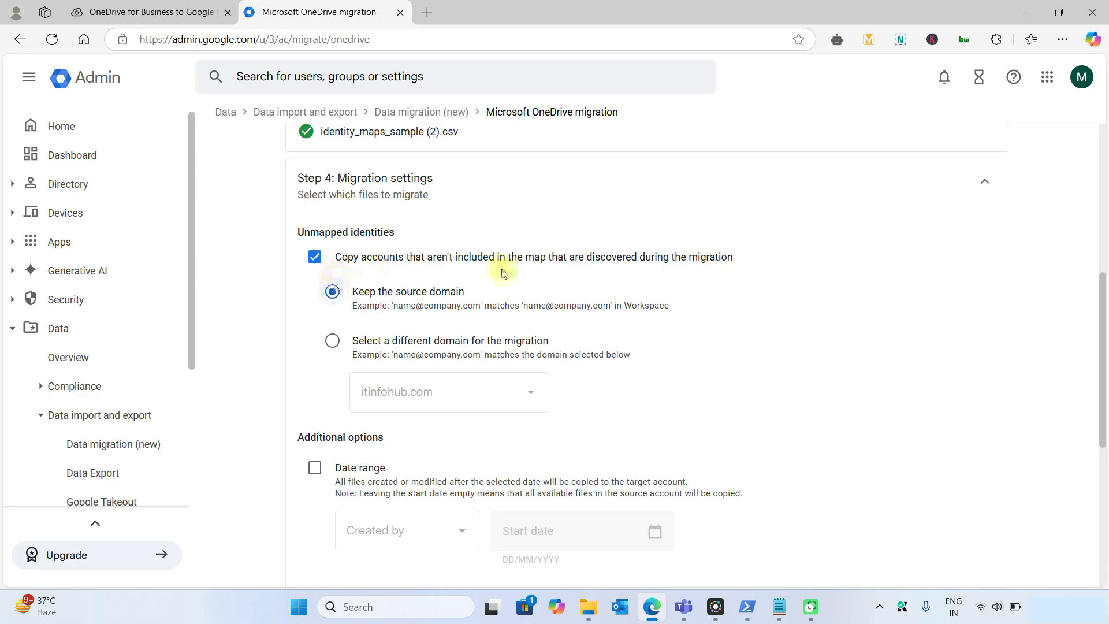
scroll(441, 382, "down", 3)
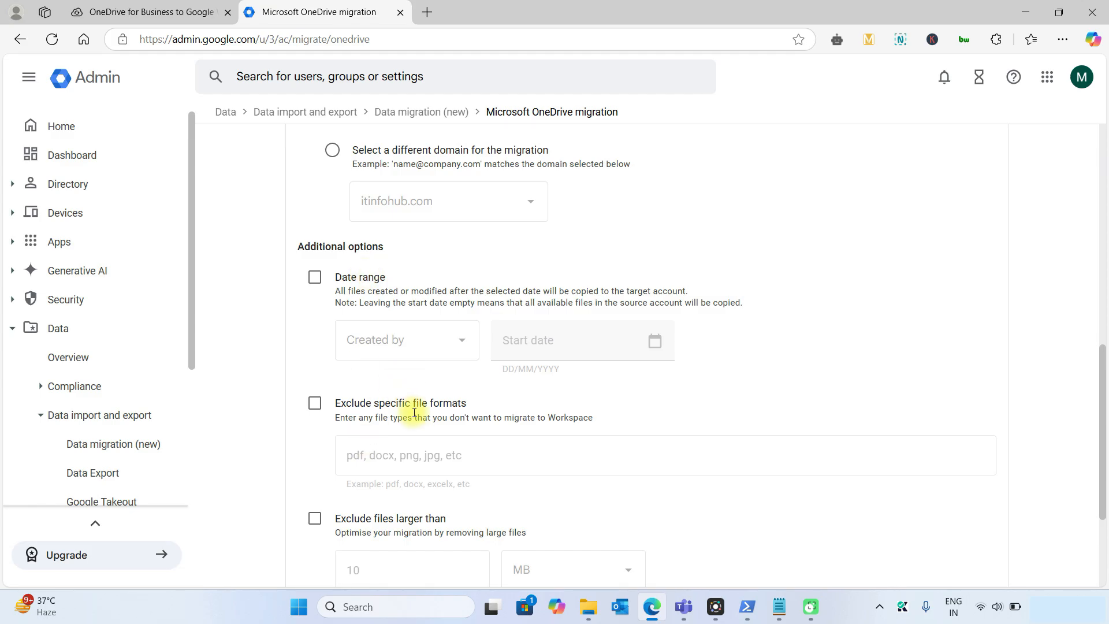
scroll(414, 412, "down", 2)
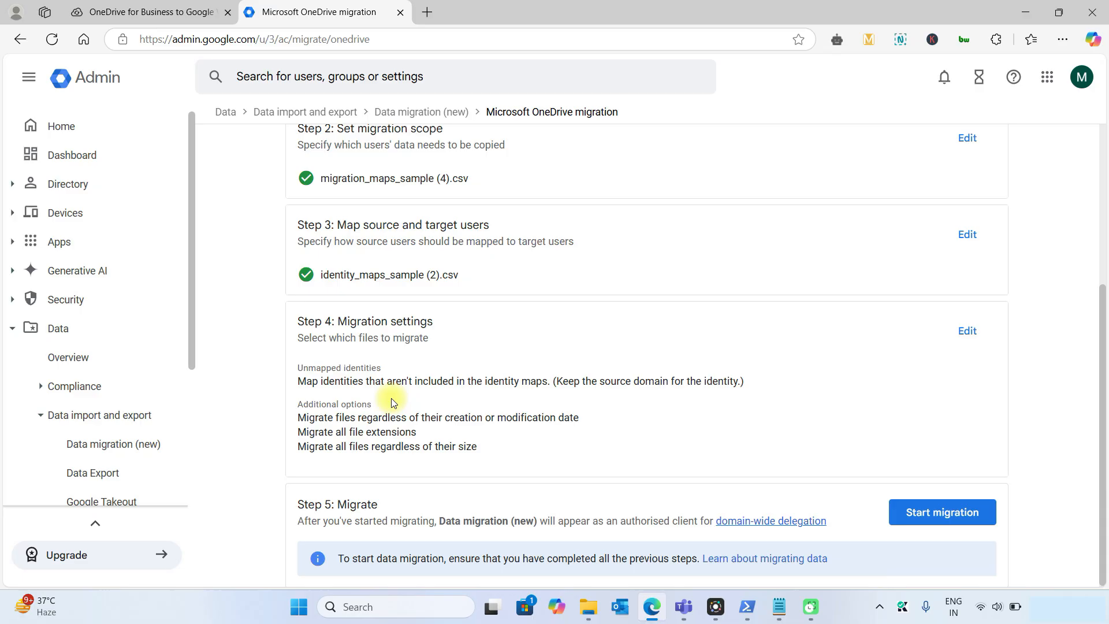
left_click(956, 512)
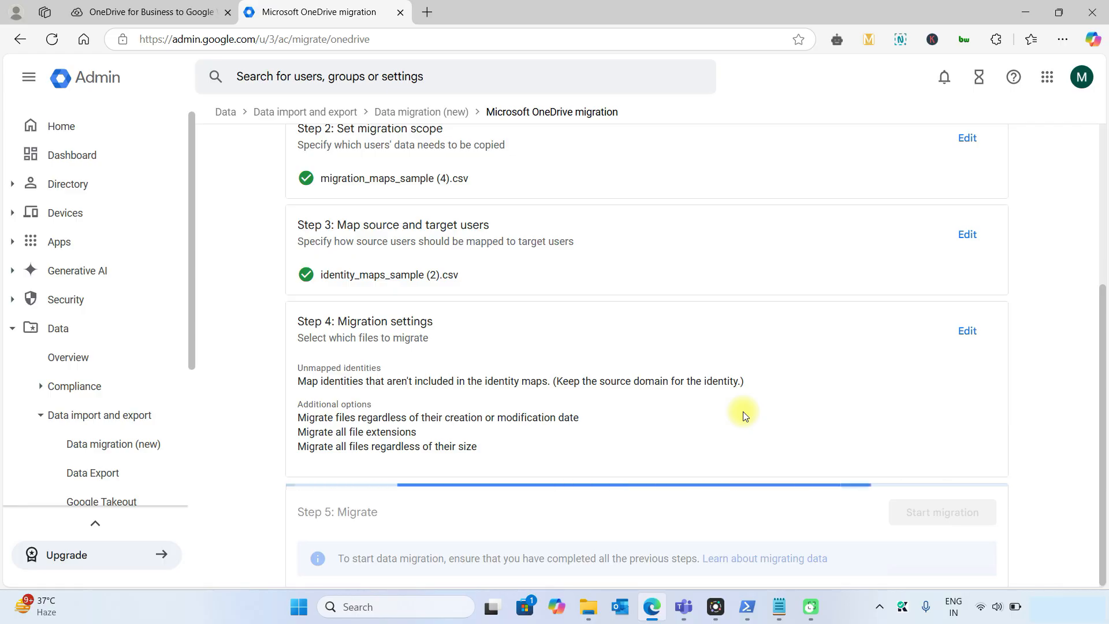
Check Step 5's in-progress counts for discovered tasks, successful tasks, folders and files migrated
scroll(740, 414, "down", 4)
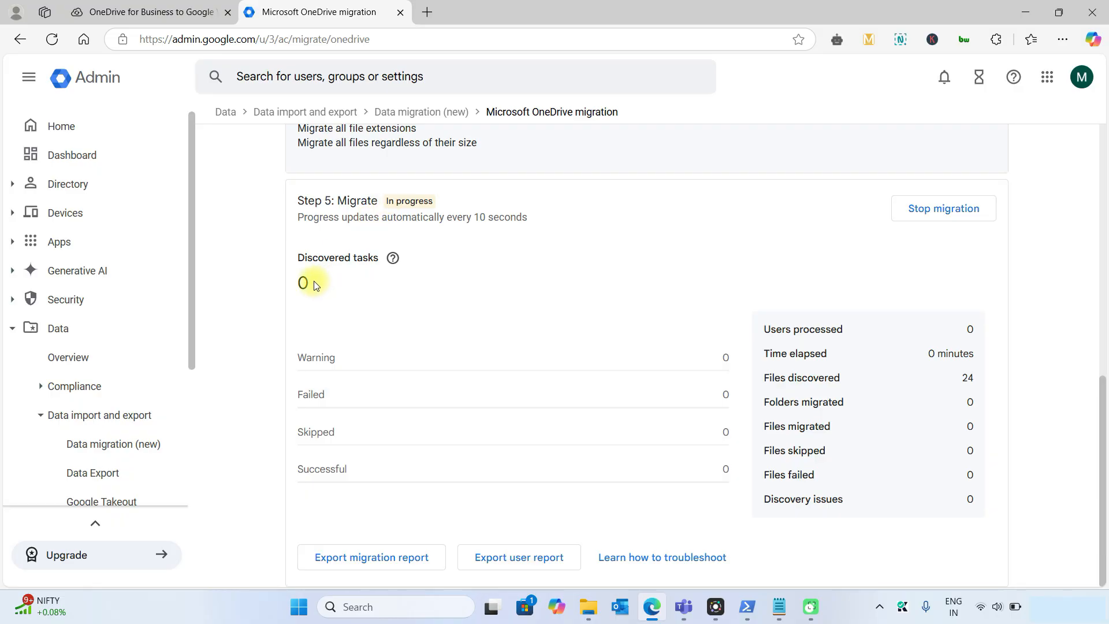
mouse_move(316, 285)
left_mouse_down()
mouse_move(290, 273)
mouse_move(304, 281)
left_mouse_up()
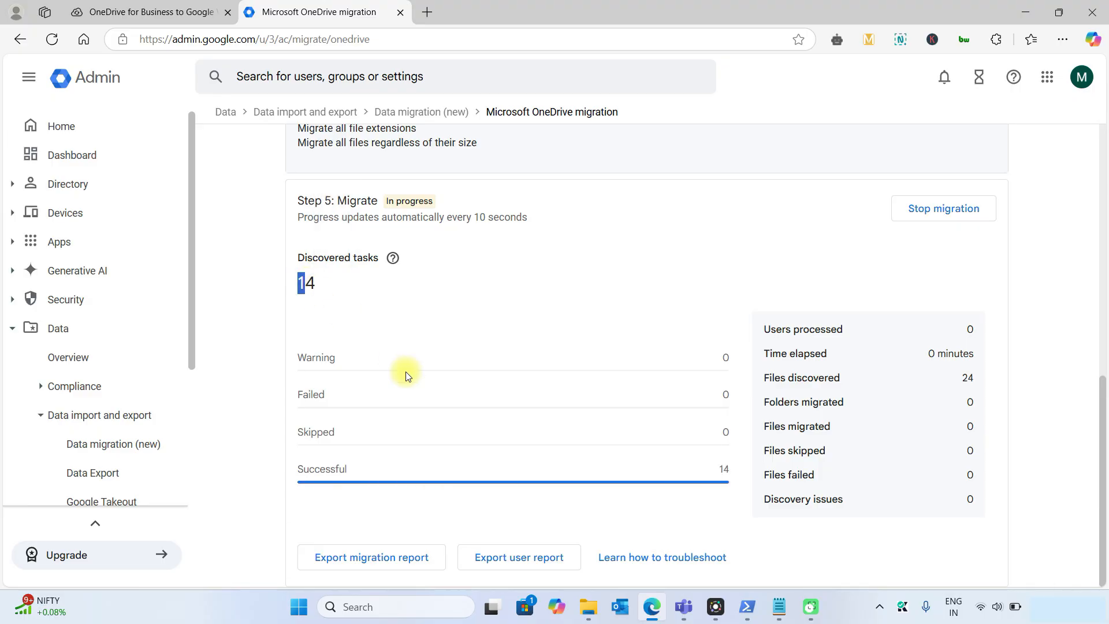
double_click(323, 468)
double_click(726, 467)
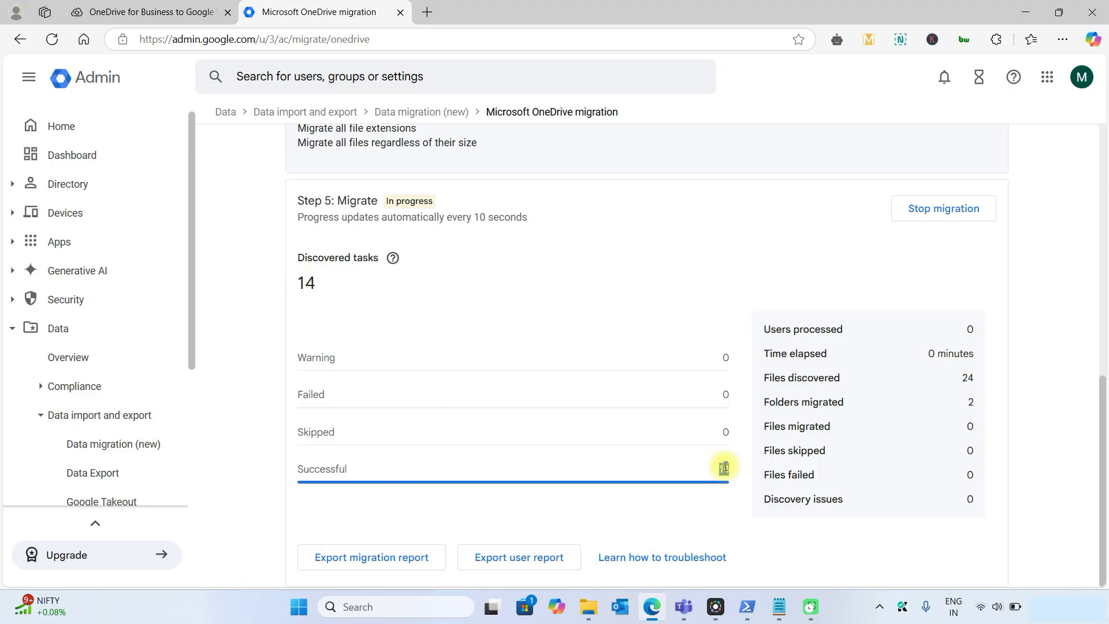
left_click(906, 384)
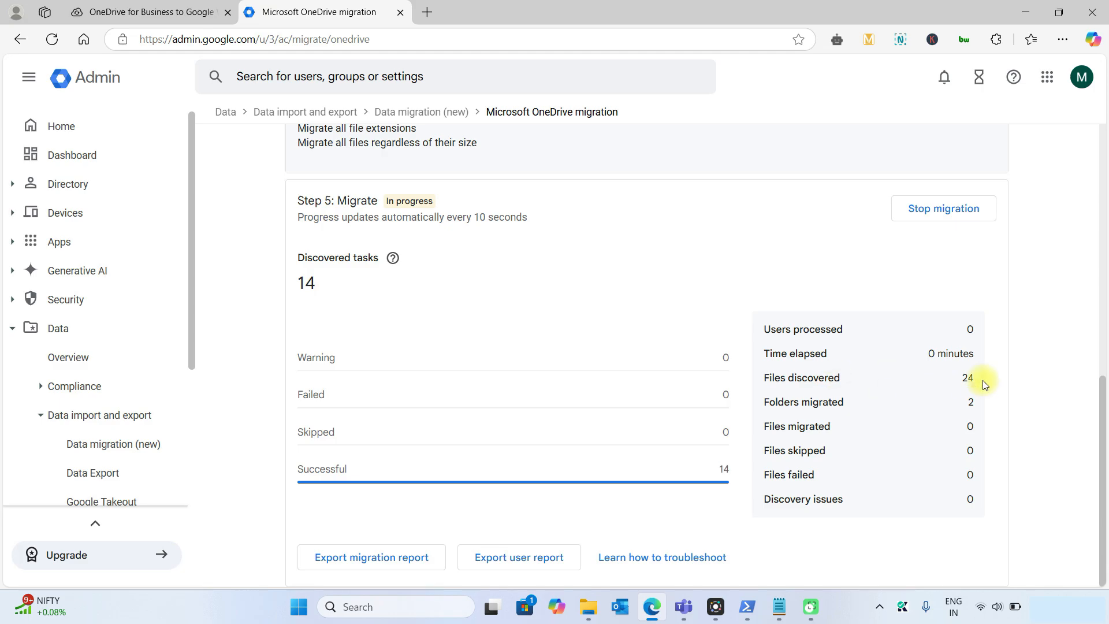
left_click(831, 404)
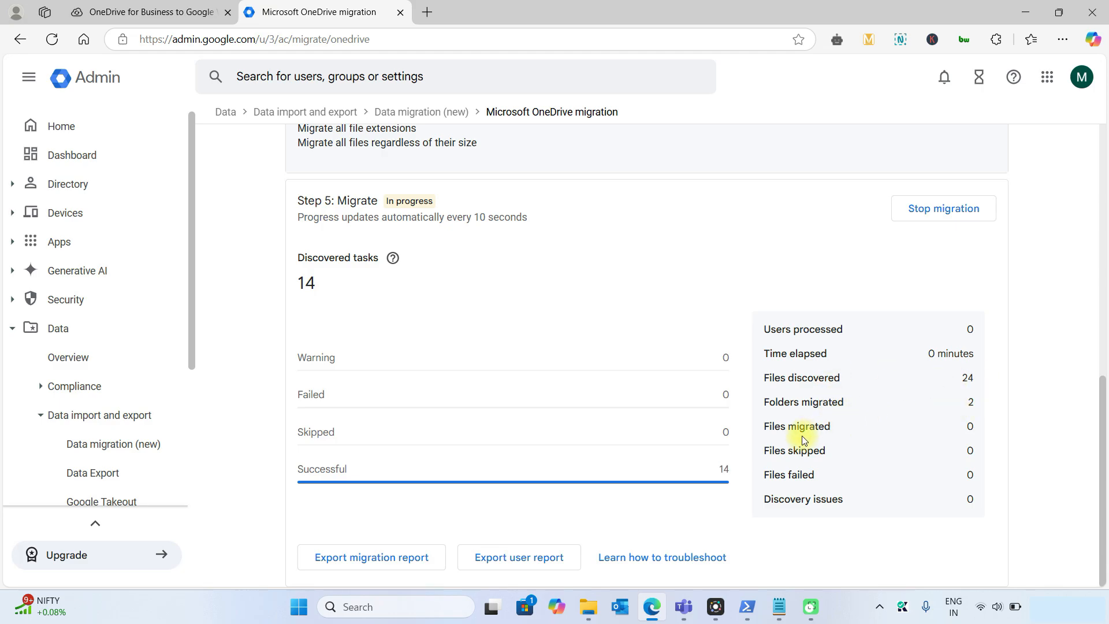